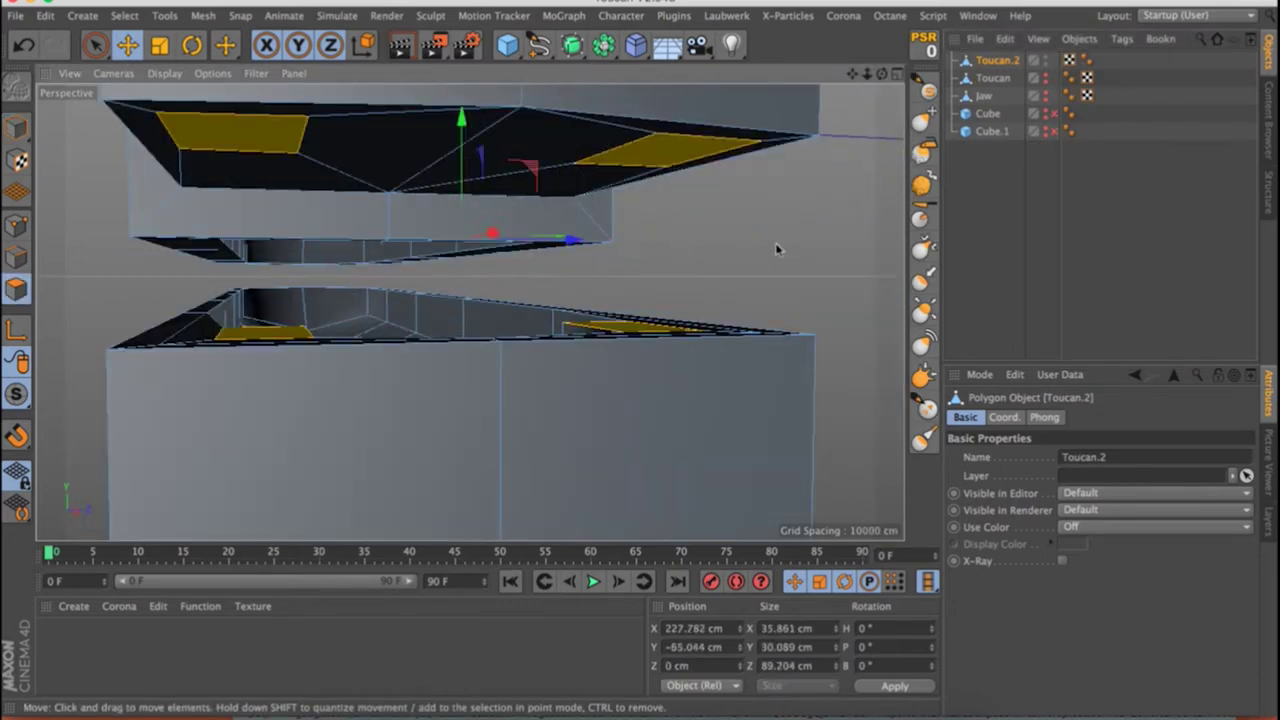
Switch to the reference photo in the other application to compare the beak.
key("super+Tab")
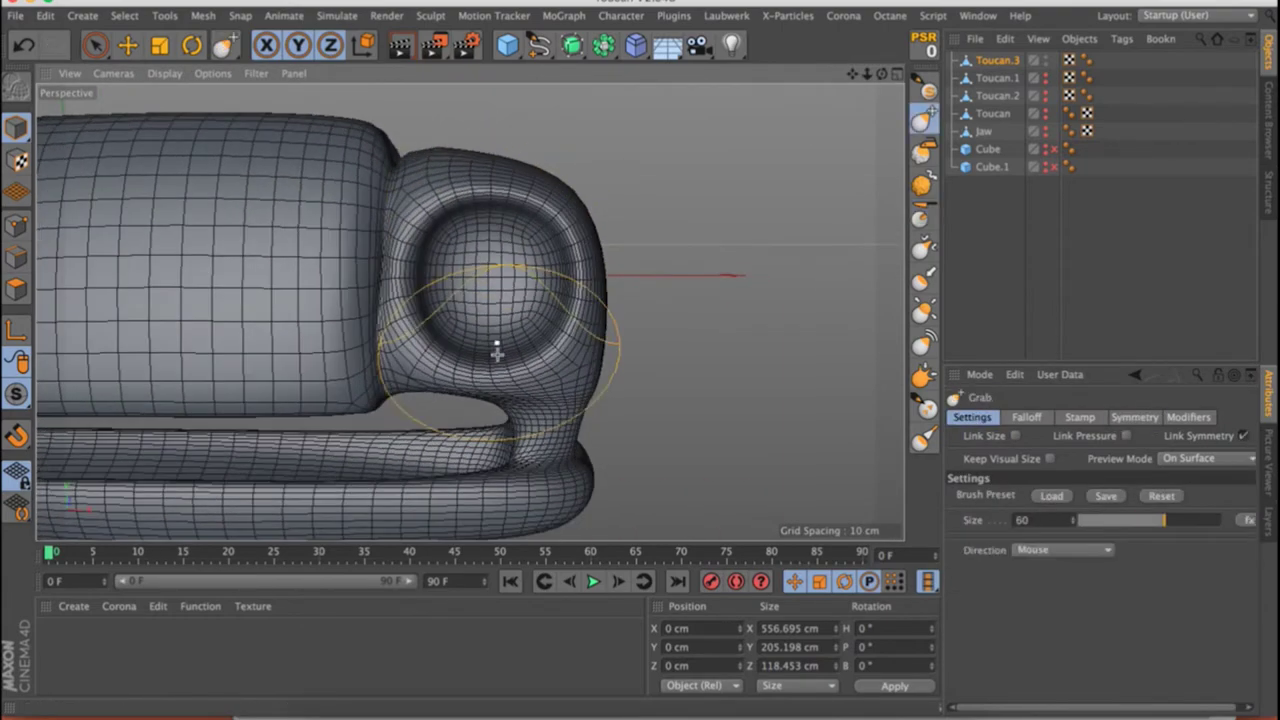
Lift the mesh around the eye socket, reshape the upper beak, and bulge the lower beak downward.
left_click_drag(496, 352, 476, 200)
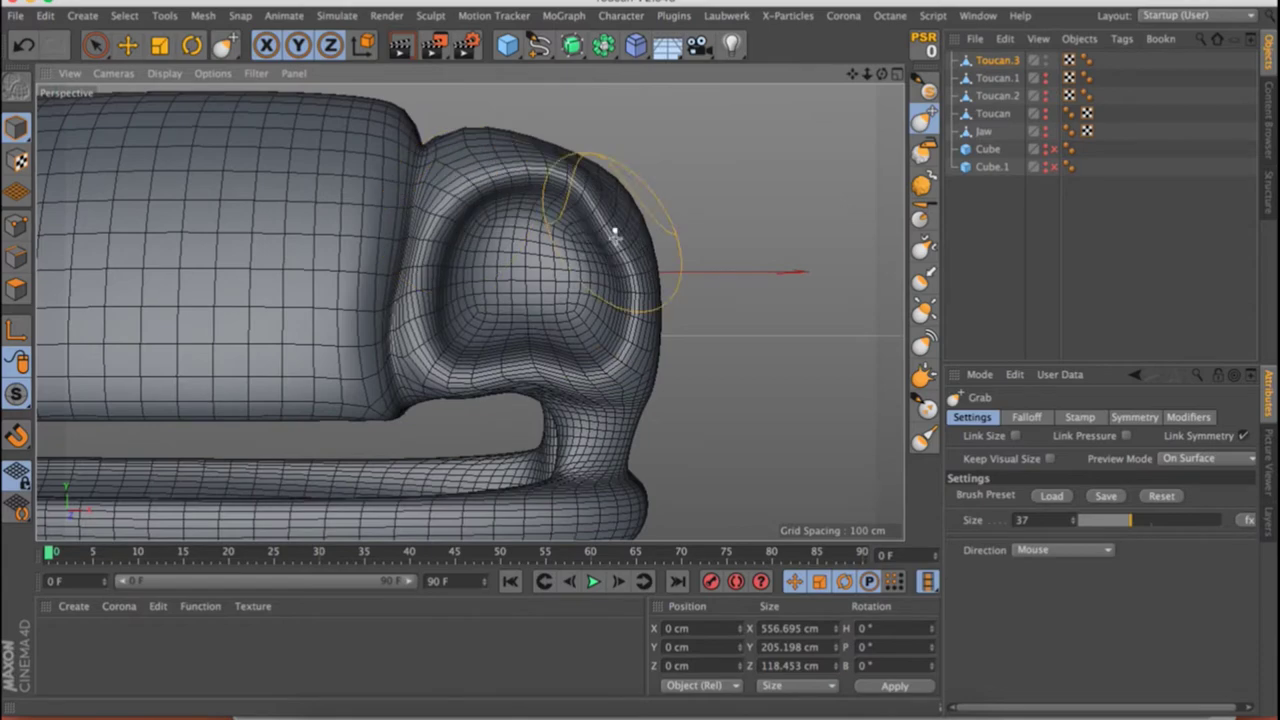
left_click_drag(614, 236, 520, 166)
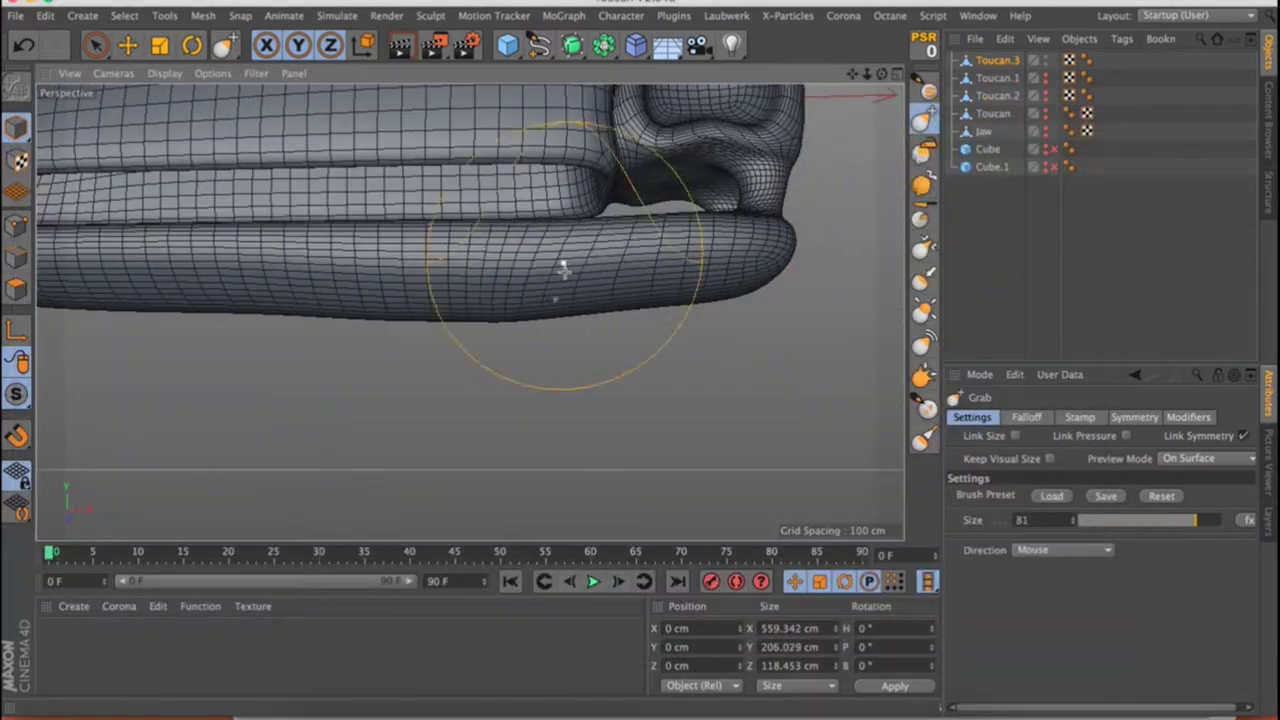
left_click_drag(563, 271, 560, 300)
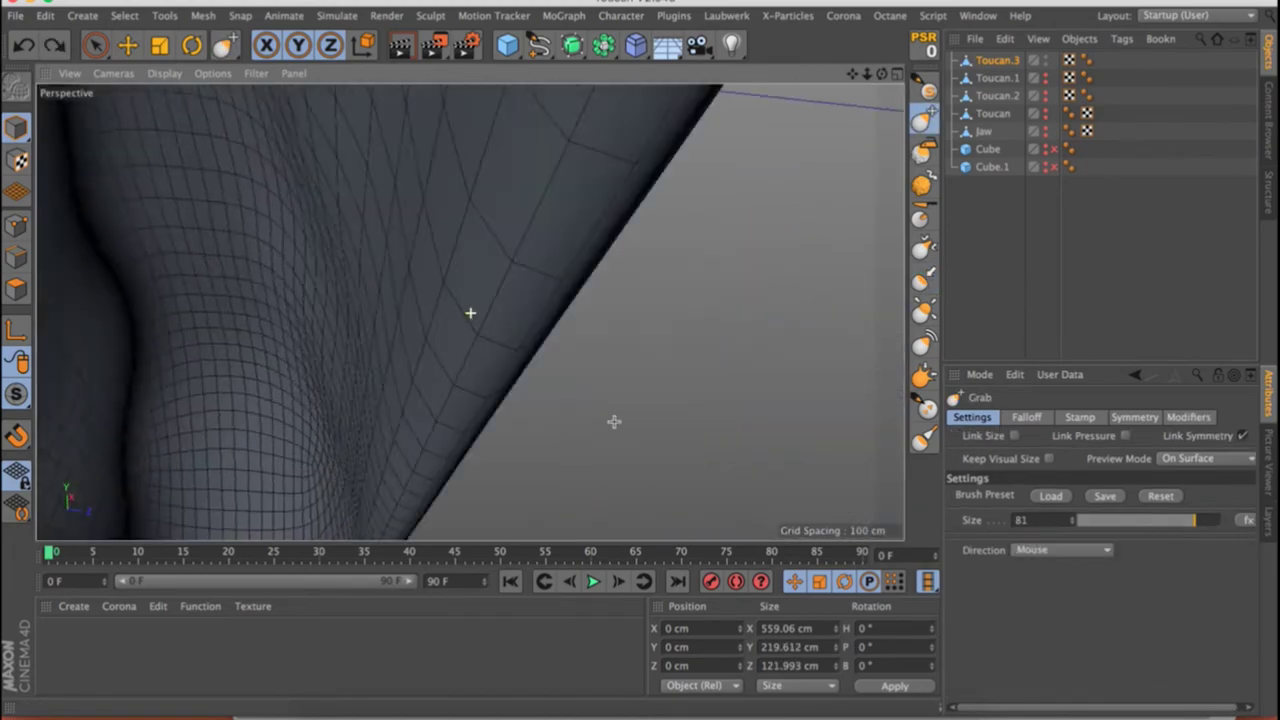
left_click(1188, 458)
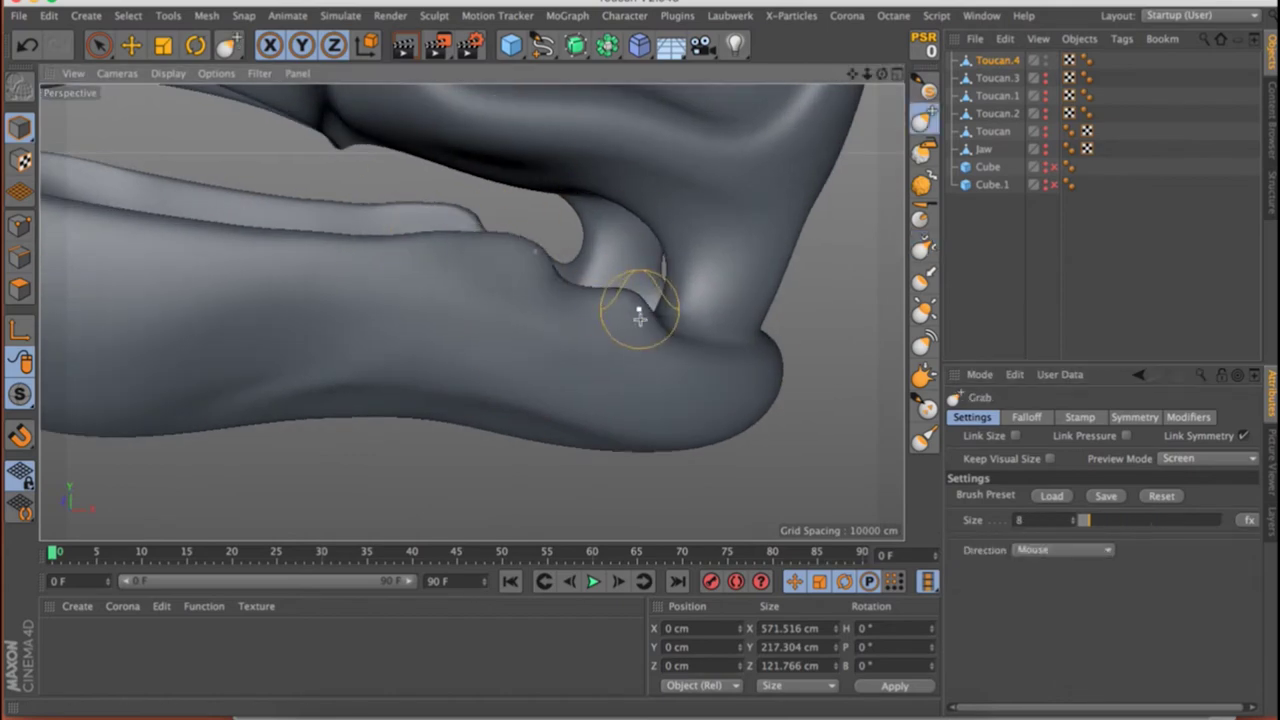
Sculpt the jaw-hinge joint where the lower beak meets the head.
left_click_drag(640, 317, 457, 264, "alt")
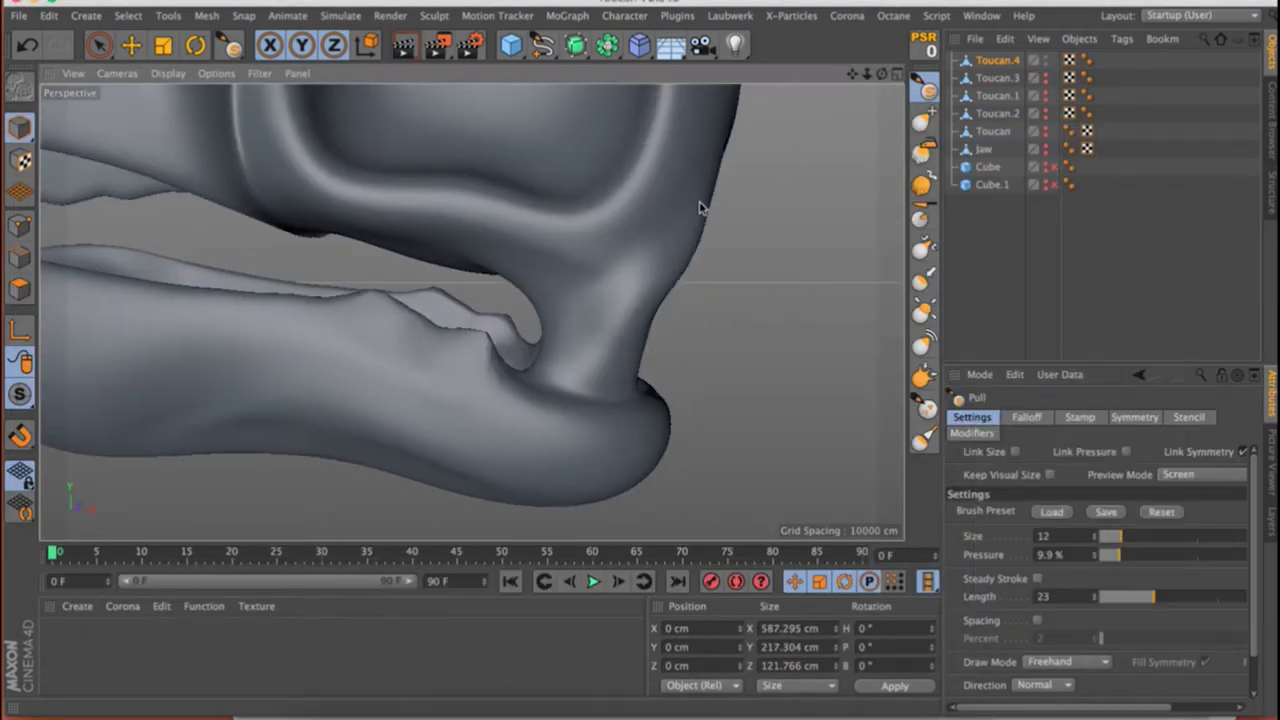
scroll(632, 343, "up", 3)
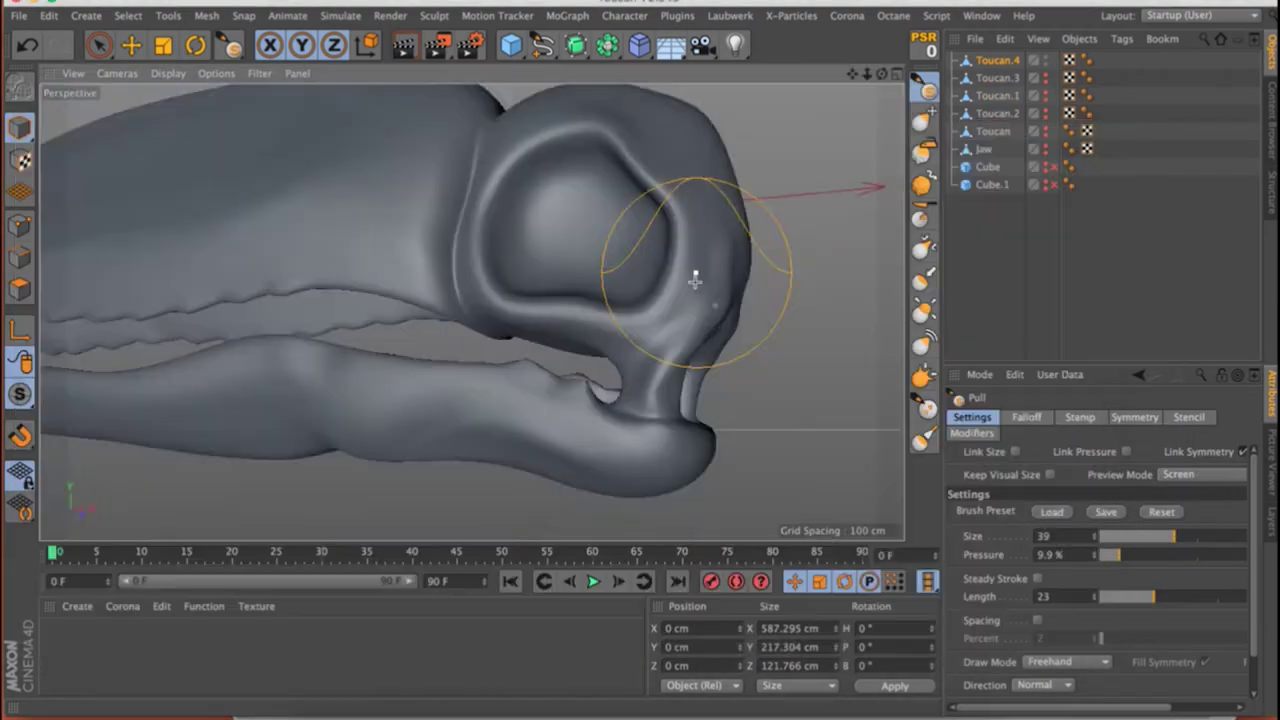
scroll(709, 325, "up", 3)
scroll(539, 377, "up", 3)
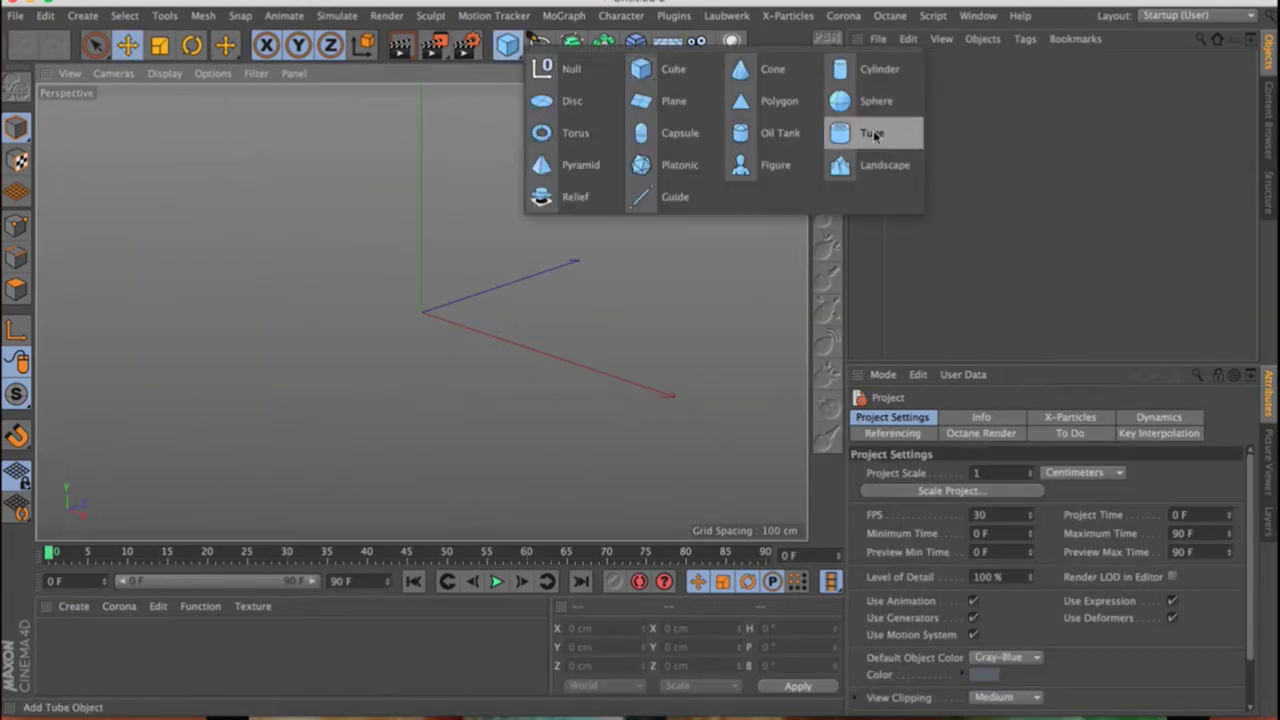
Add a 105 cm tall tube, make it editable, and switch to the BP UV Edit layout.
left_click(880, 128)
left_click(965, 591)
left_click_drag(1022, 531, 1022, 505)
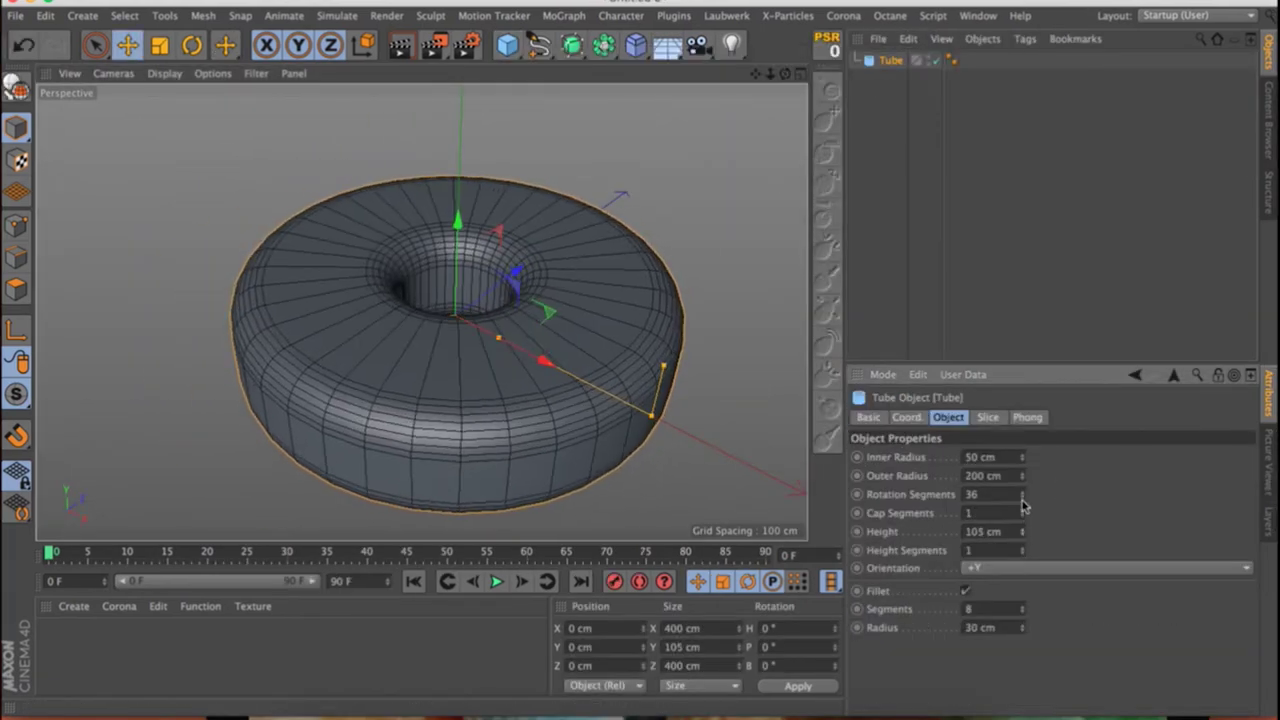
key("c")
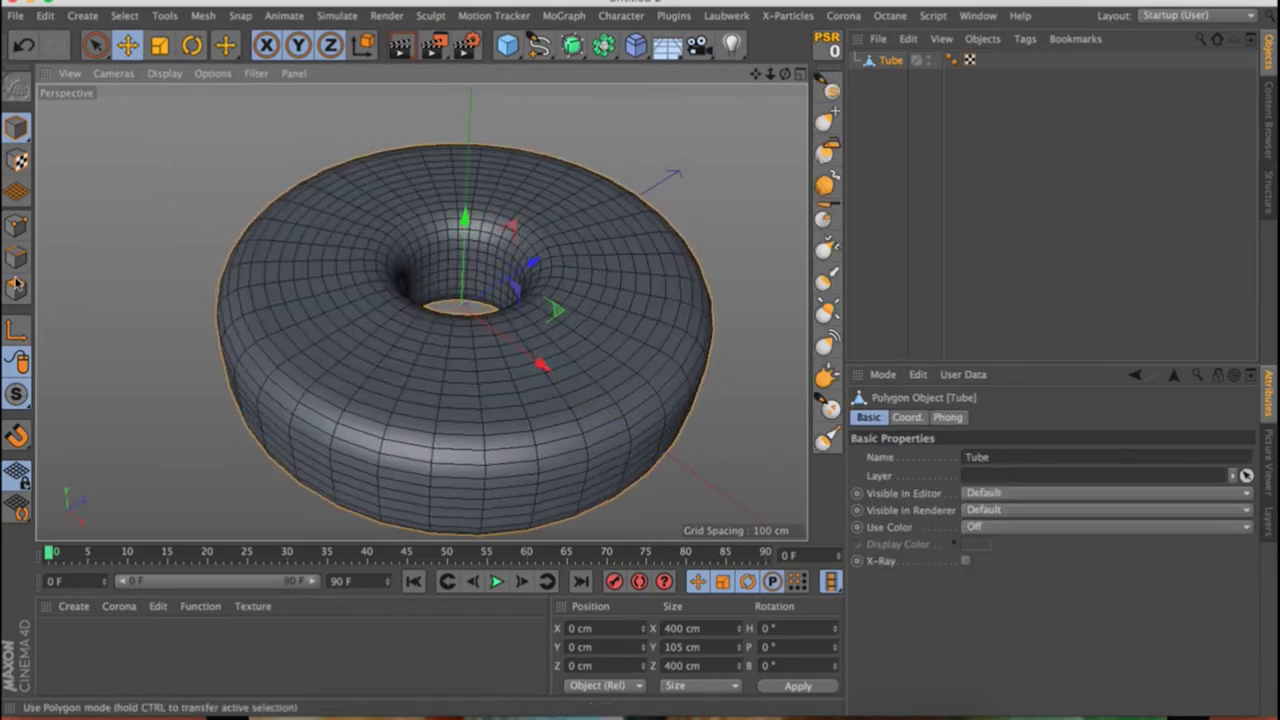
left_click(1197, 15)
left_click(1189, 83)
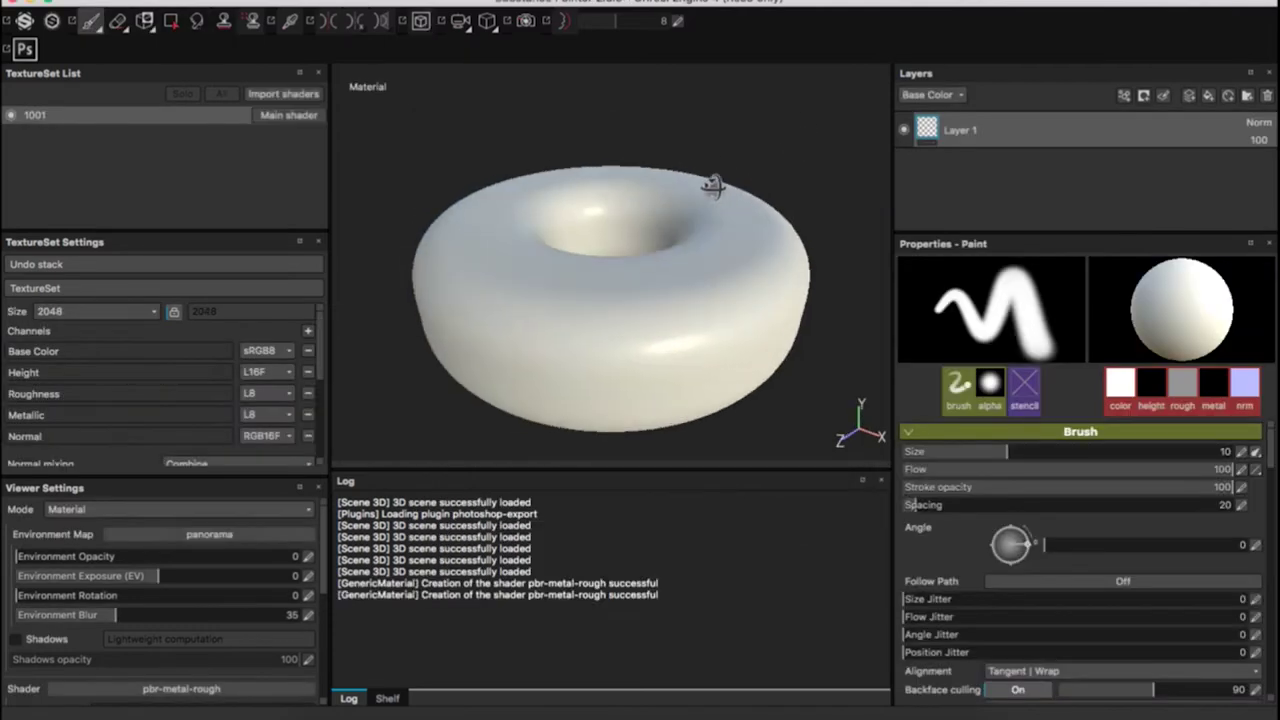
Confirm the blue fill, add a paint layer above it, and choose the Dirt 06 alpha.
left_click(1189, 100)
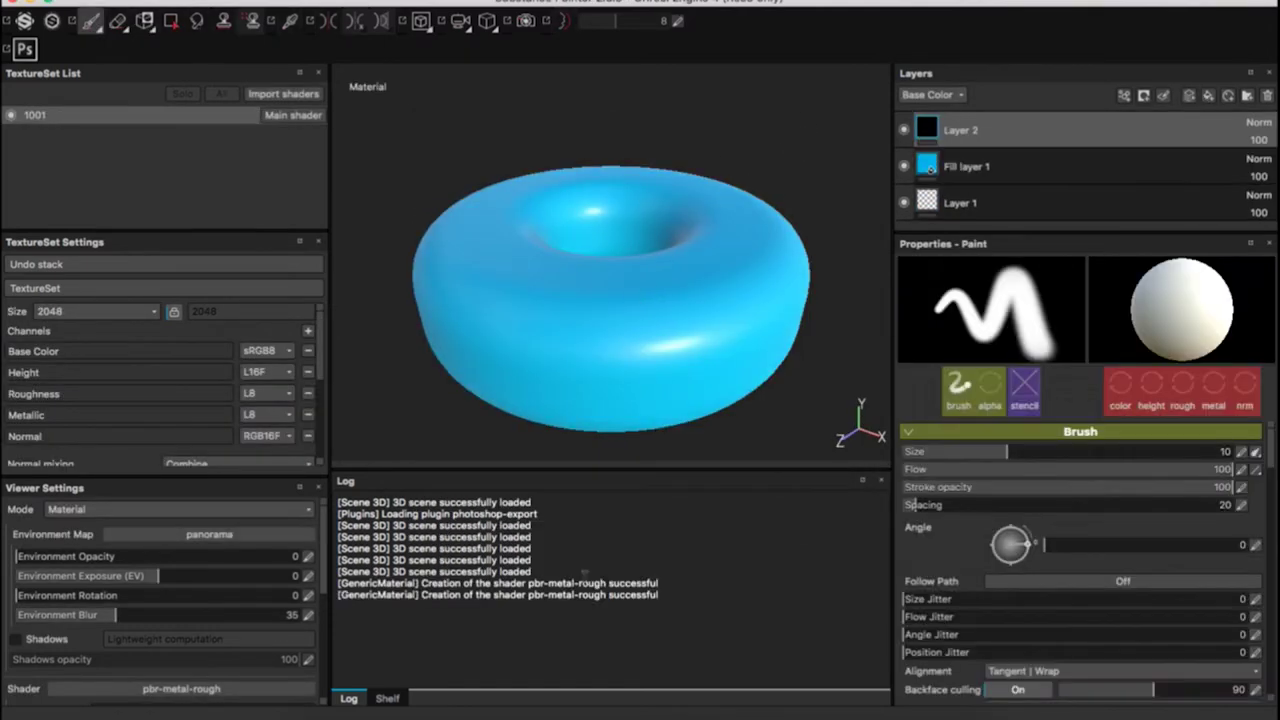
left_click(387, 698)
scroll(882, 563, "down", 2)
scroll(882, 563, "up", 1)
left_click(779, 575)
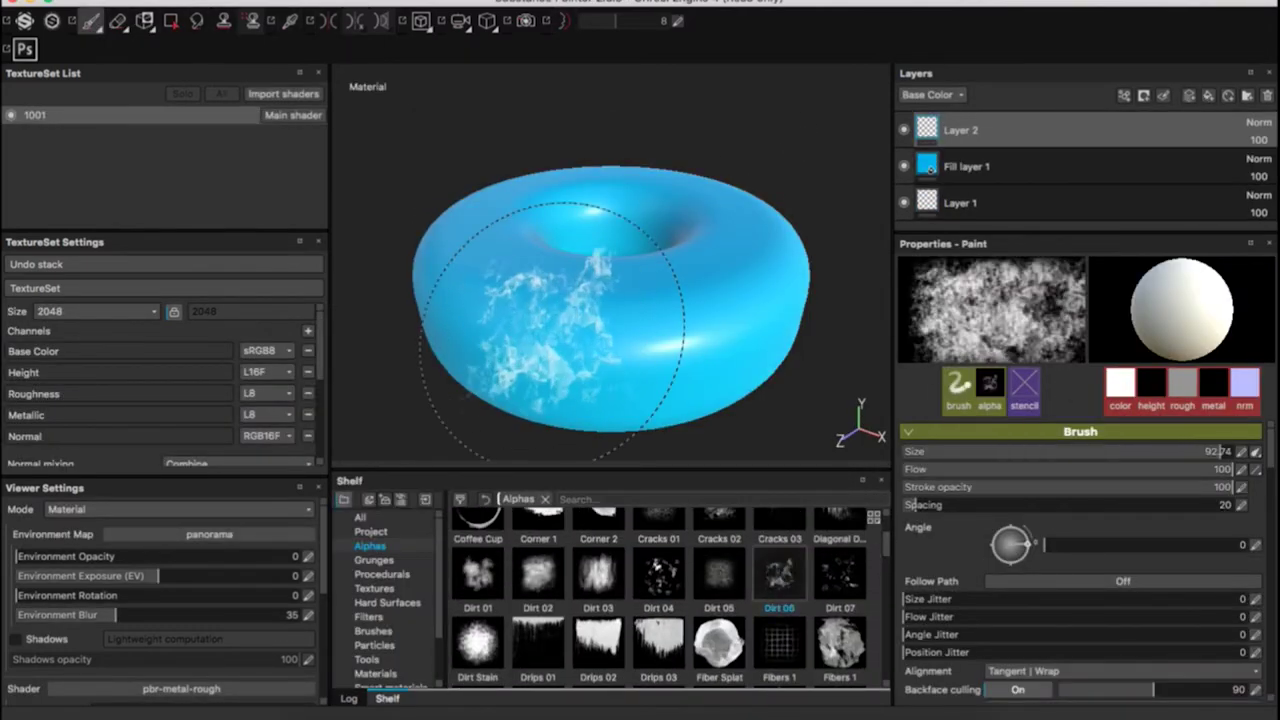
Paint white Dirt 06 speckles across the torus on Layer 2.
left_click(990, 166)
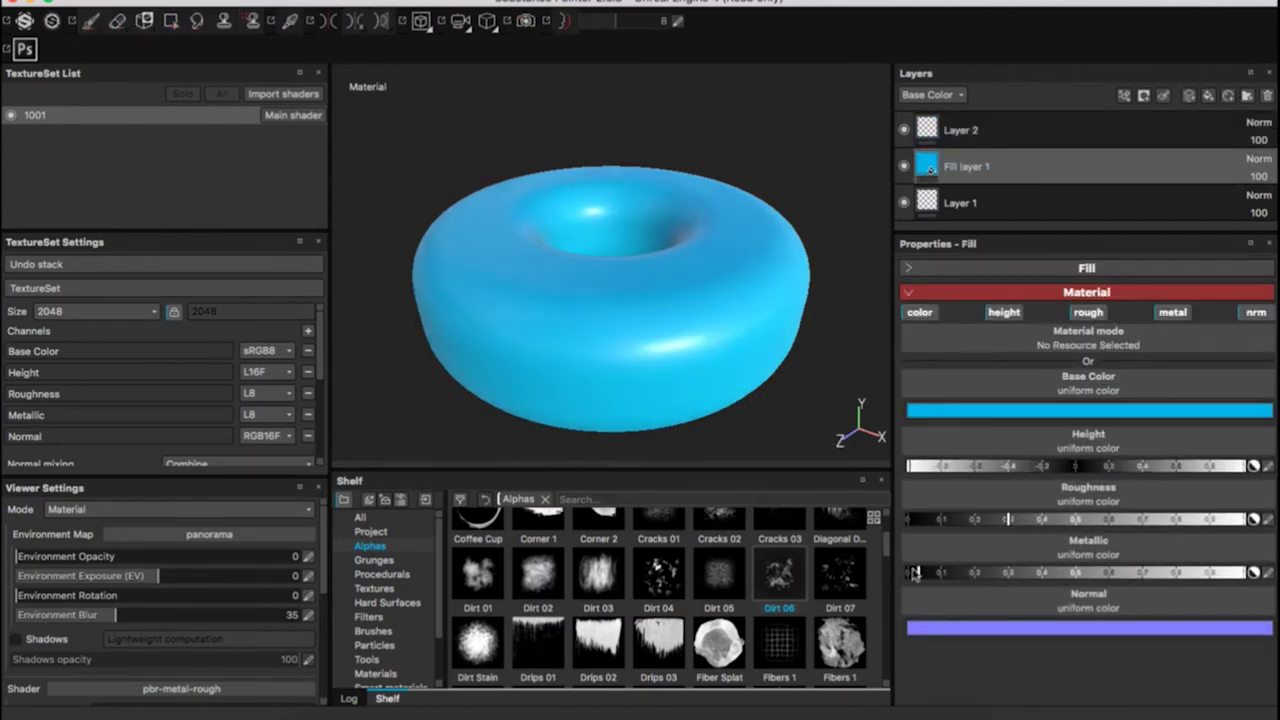
key("1")
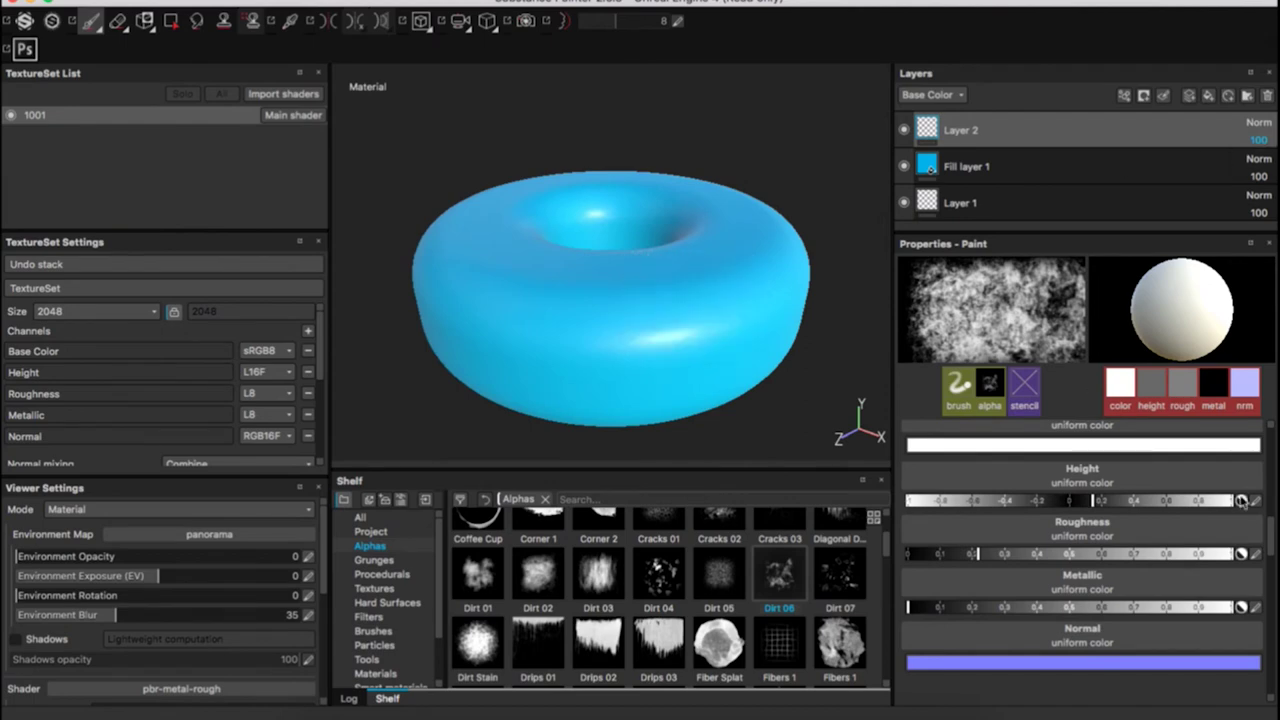
left_click_drag(1269, 530, 1272, 457)
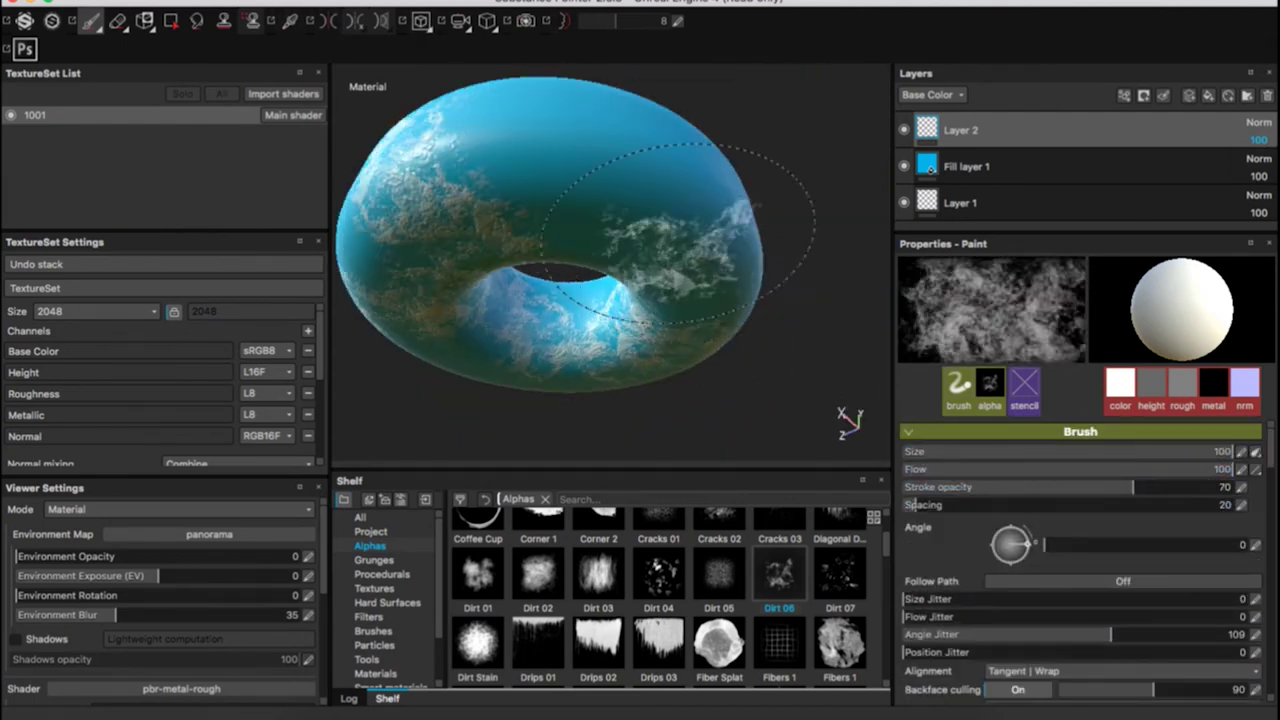
mouse_move(680, 235)
left_mouse_down("alt")
mouse_move(528, 329)
mouse_move(614, 229)
mouse_move(681, 314)
mouse_move(786, 214)
mouse_move(800, 243)
mouse_move(671, 229)
mouse_move(565, 365)
mouse_move(640, 330)
left_mouse_up("alt")
scroll(1270, 490, "down", 5)
scroll(1122, 537, "down", 5)
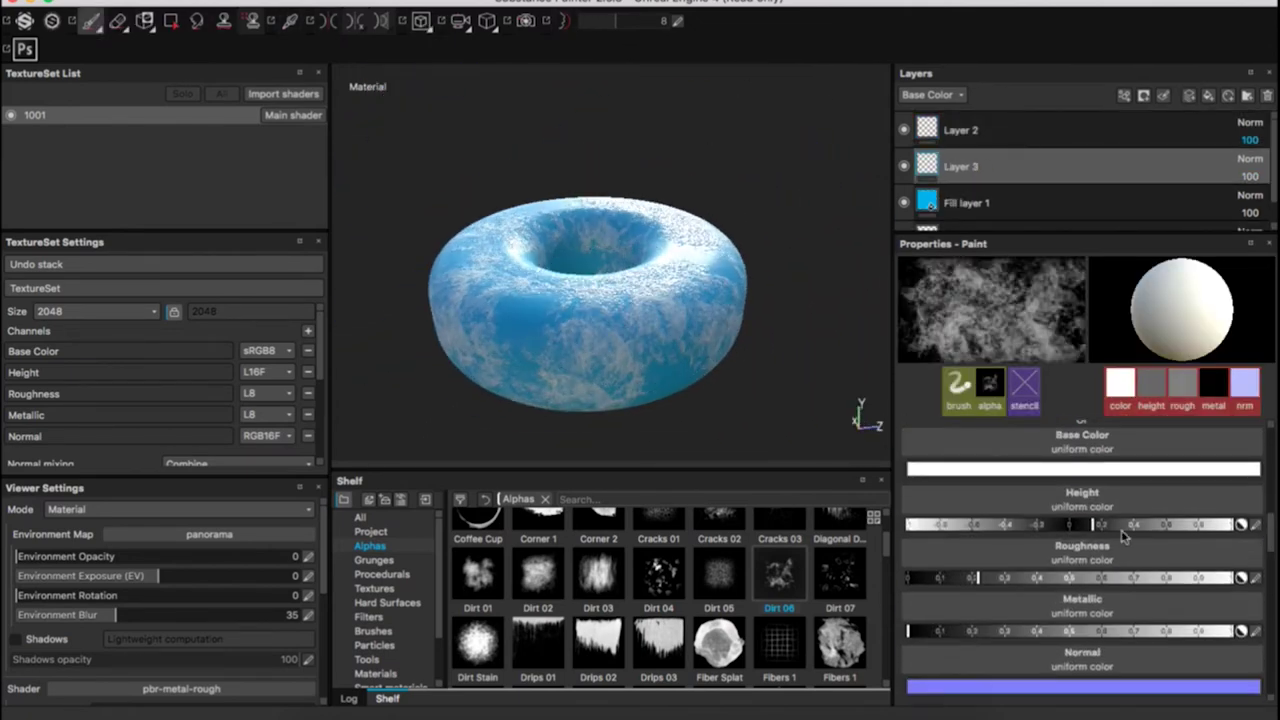
Switch the brush alpha from Dirt 05 to Dirt 02 and paint the torus from several angles.
left_click(712, 574)
mouse_move(782, 302)
left_mouse_down("alt")
mouse_move(585, 307)
mouse_move(700, 300)
left_mouse_up("alt")
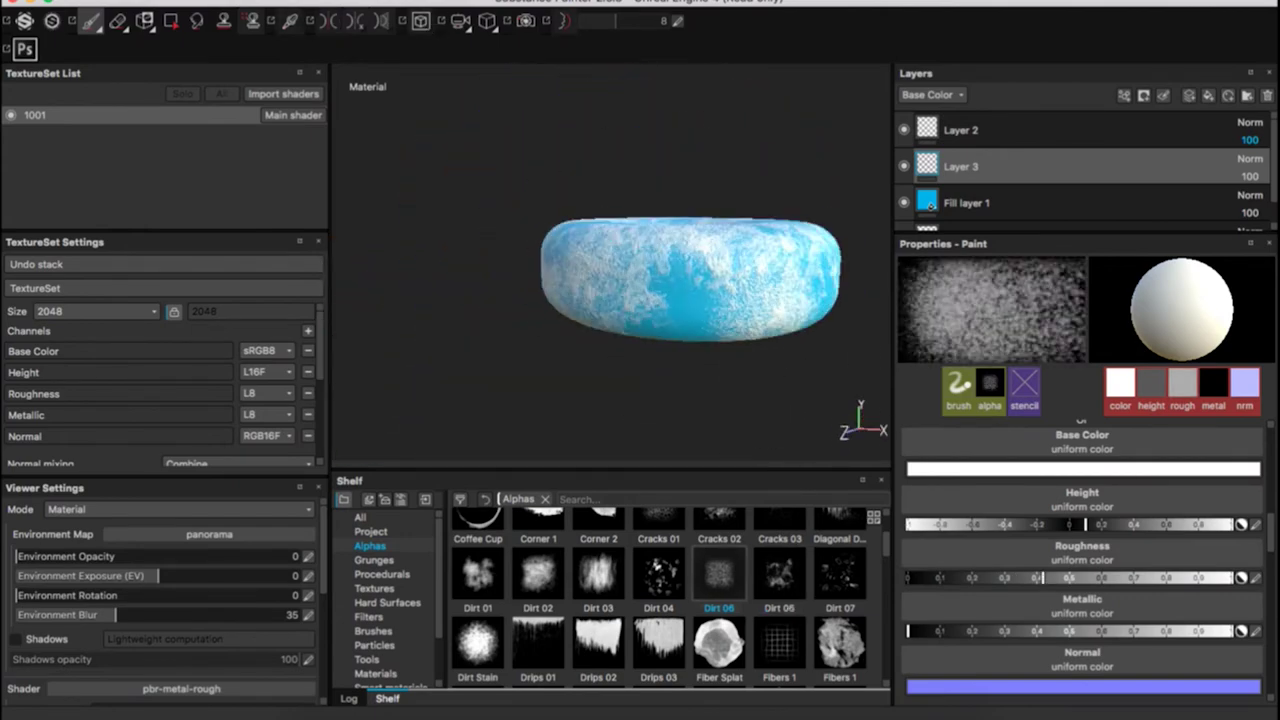
left_click_drag(601, 275, 605, 230, "alt")
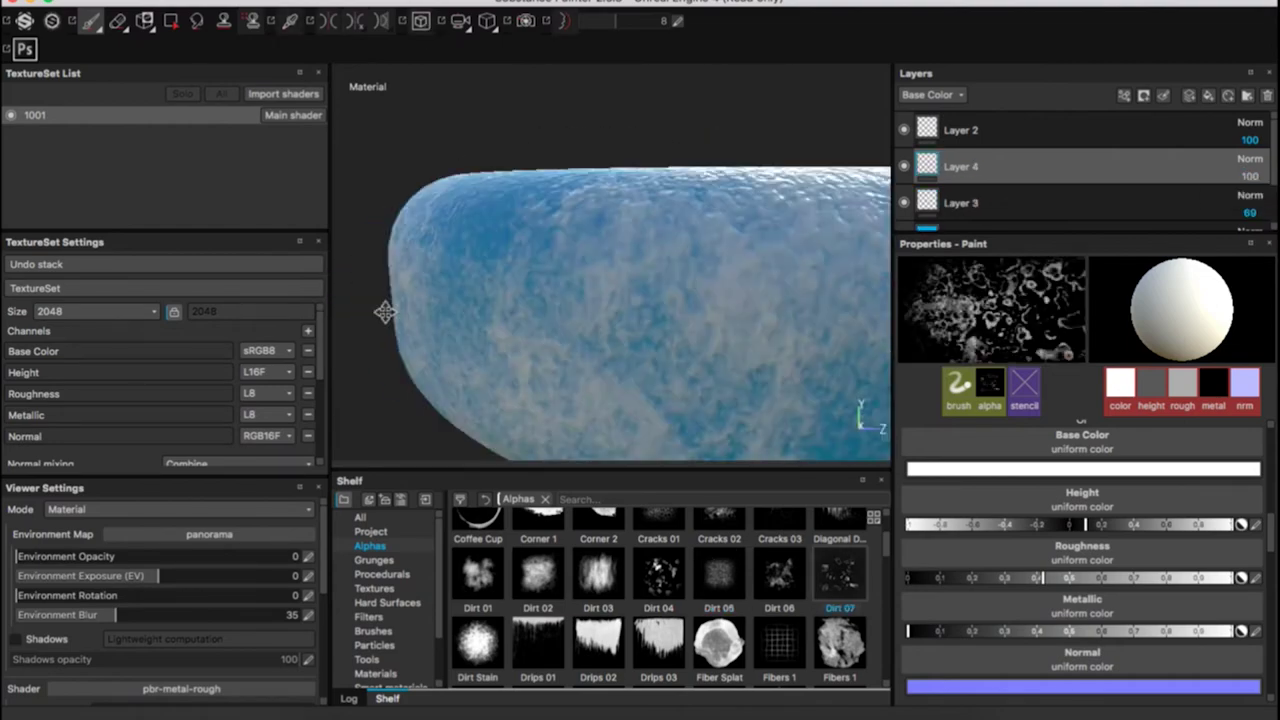
left_click_drag(386, 309, 722, 296, "alt")
left_click_drag(540, 248, 729, 271, "alt")
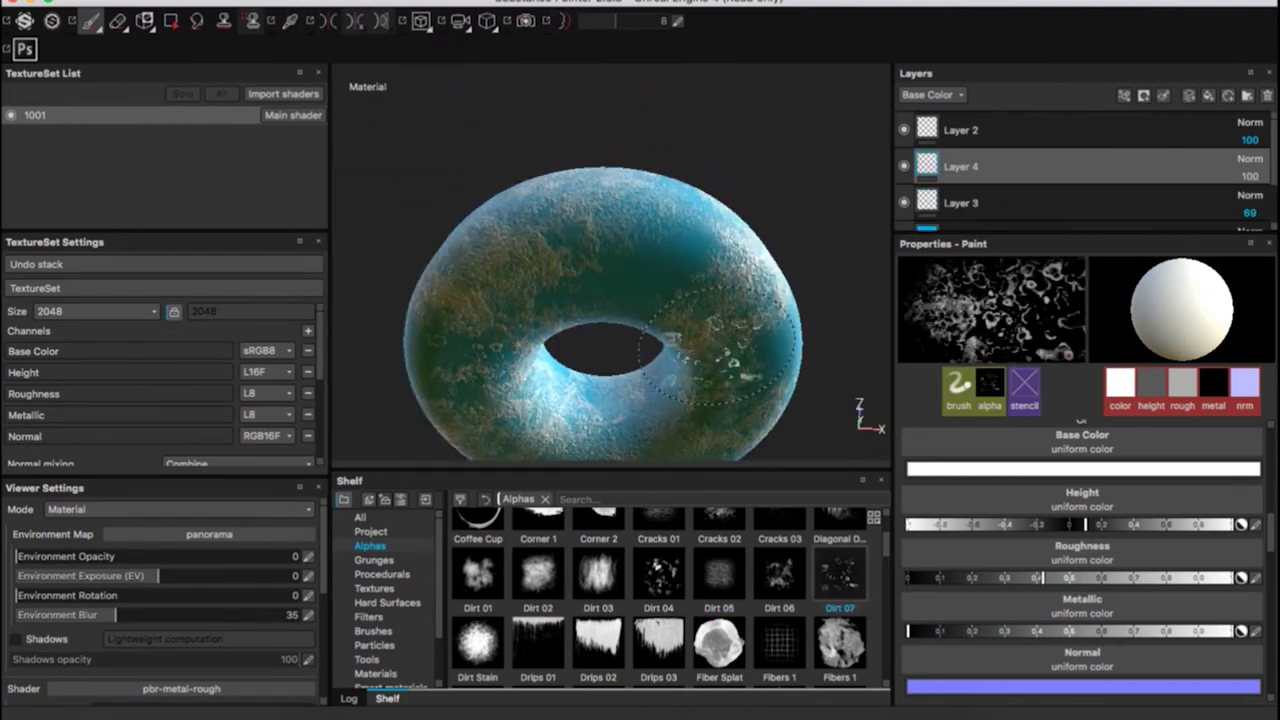
left_click(537, 573)
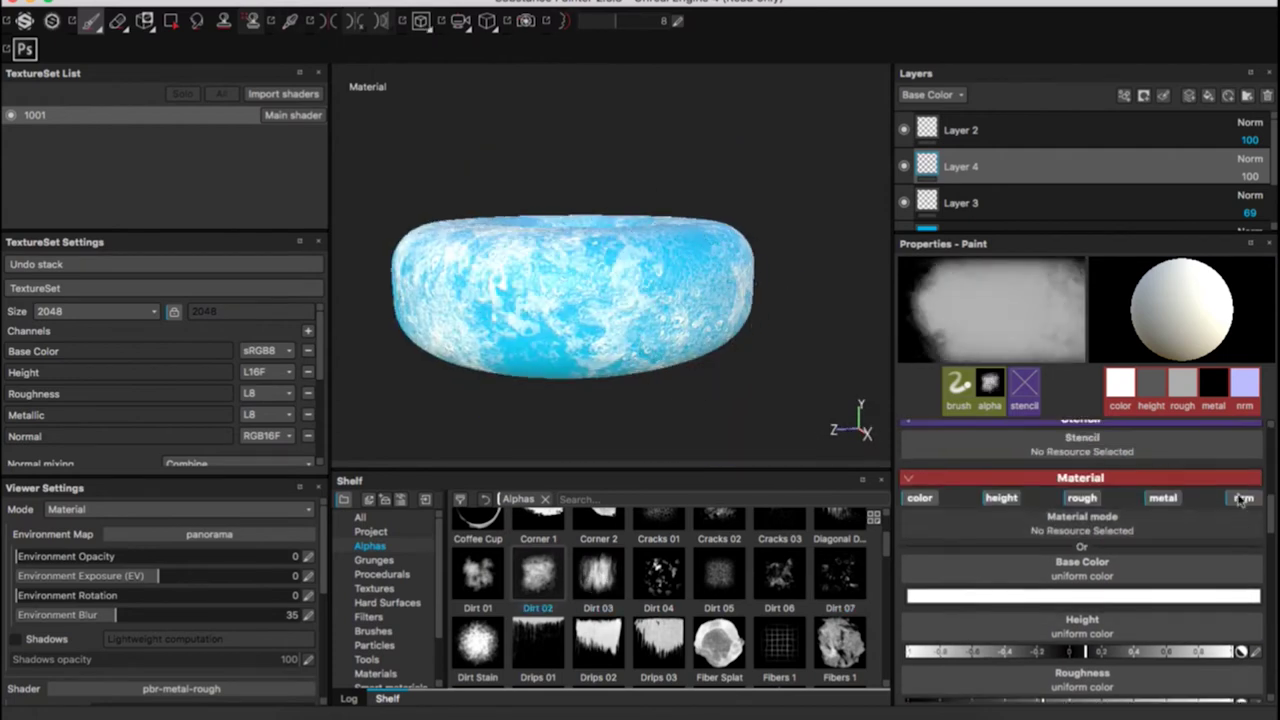
left_click_drag(689, 258, 730, 312, "alt")
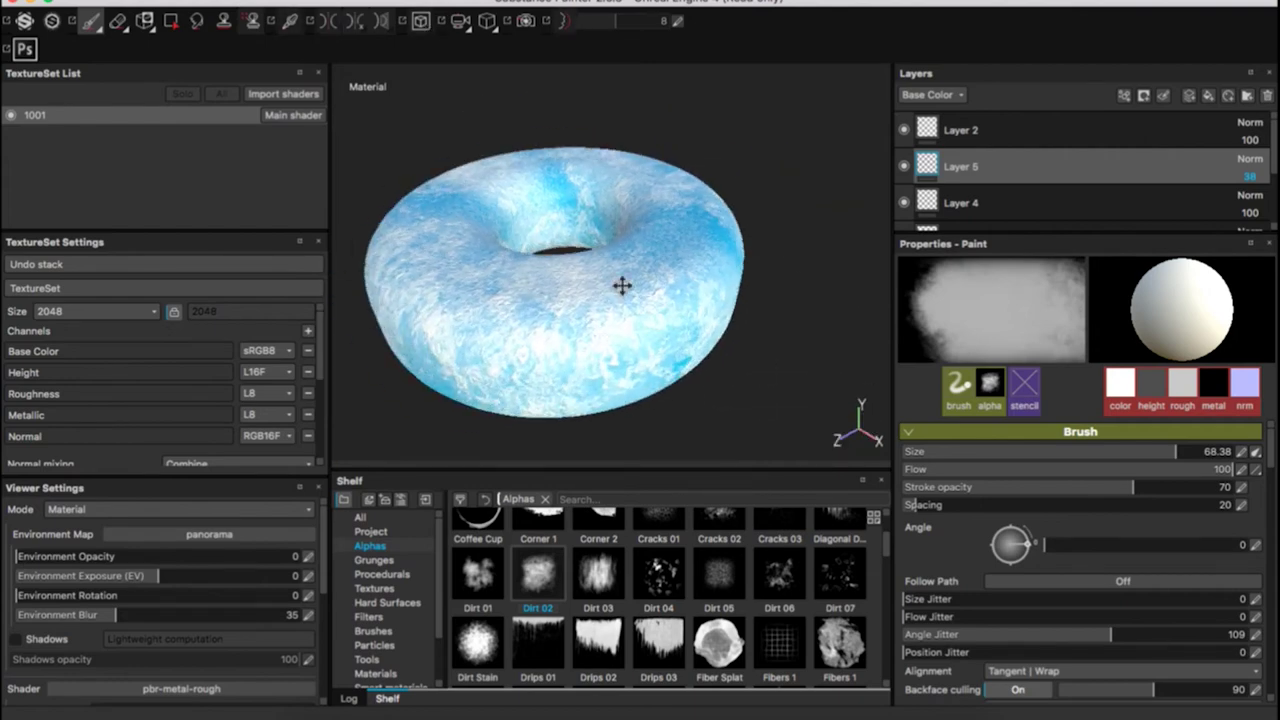
middle_click_drag(620, 283, 755, 260, "alt")
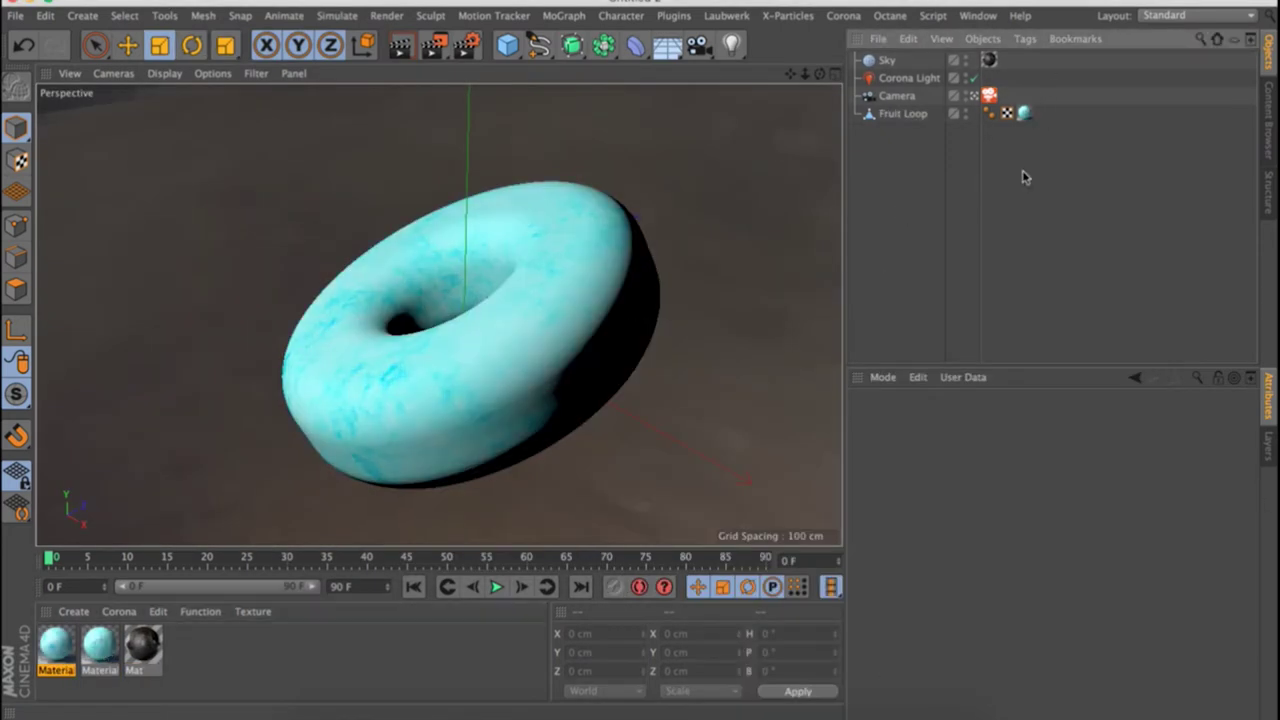
Render the loop live, scale Toucan.5 up and hide it, then add a cube for the spoon.
key("ctrl+r")
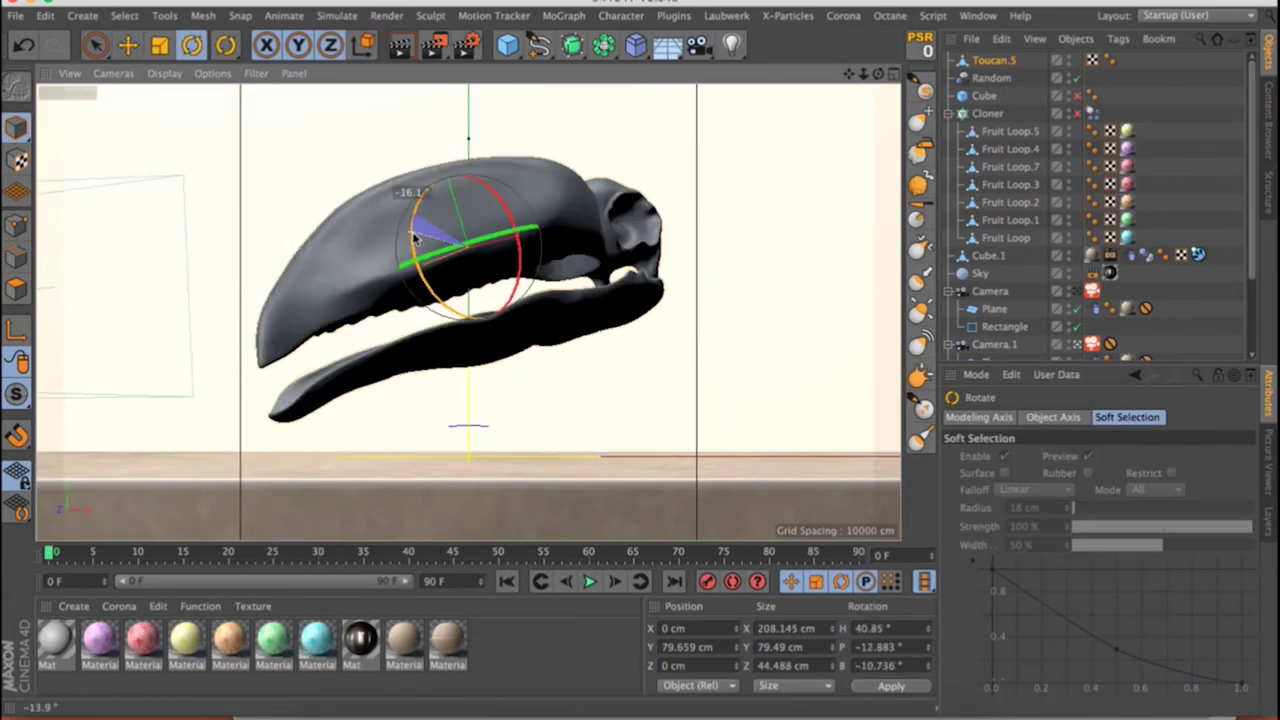
key("t")
left_click_drag(548, 248, 763, 236)
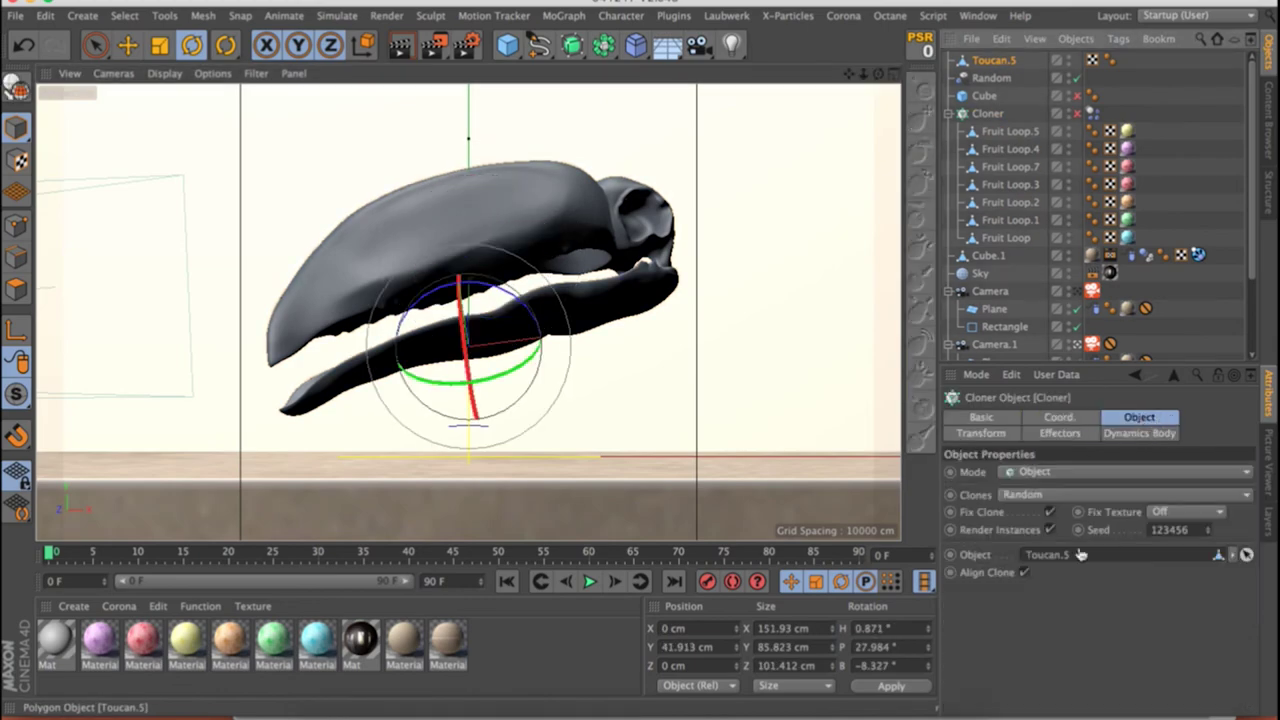
left_click(1068, 60)
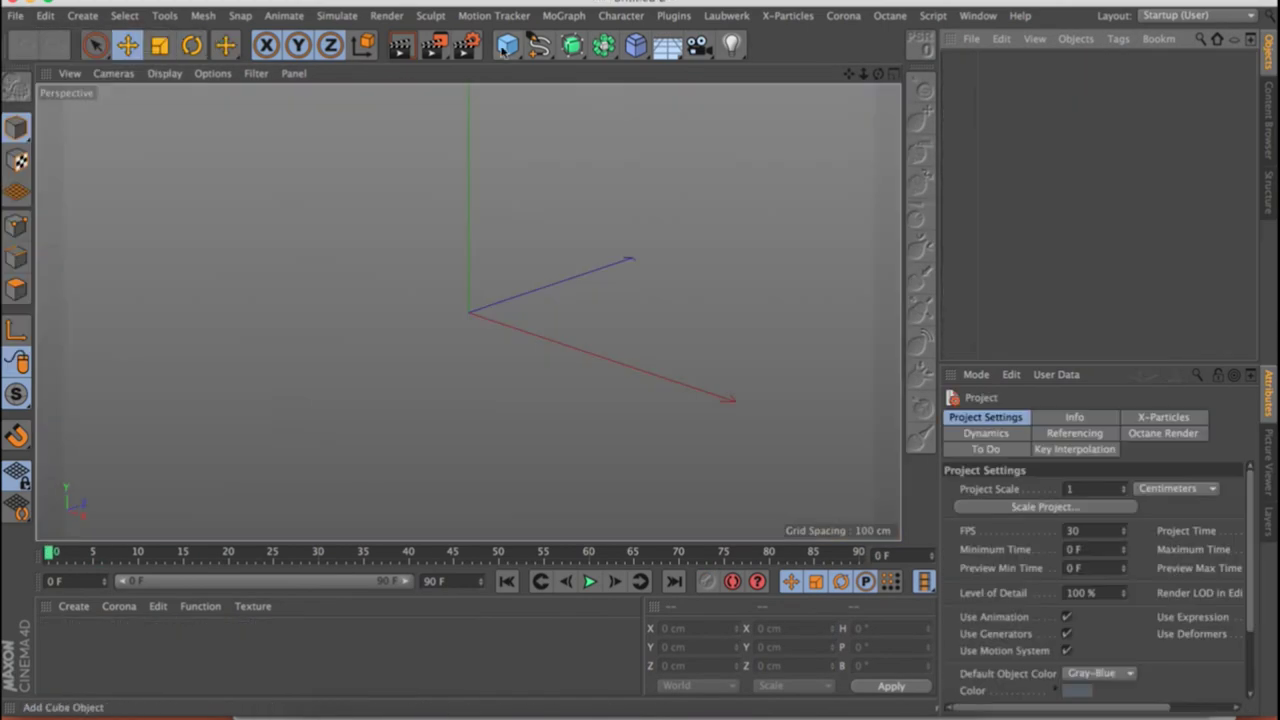
left_click(503, 40)
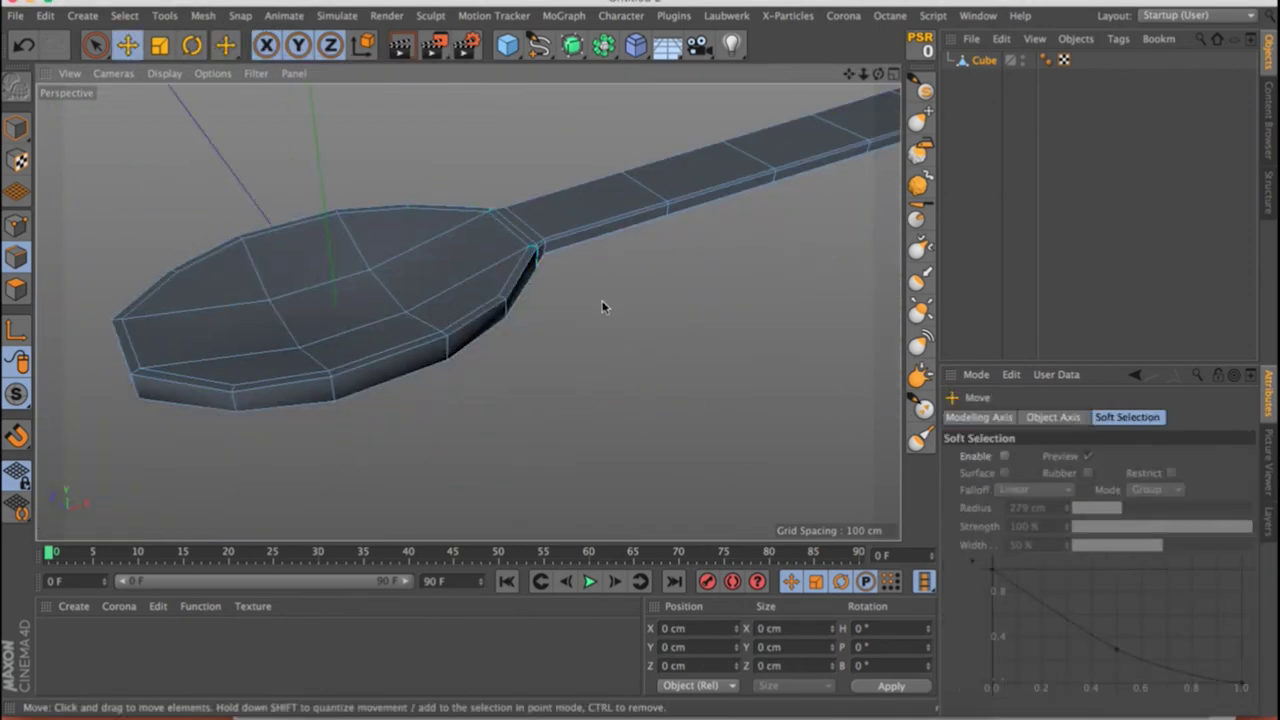
Pick the Grab sculpt brush and check the spoon against the browser reference images.
mouse_move(280, 322)
left_mouse_down("alt")
mouse_move(314, 340)
mouse_move(302, 220)
left_mouse_up("alt")
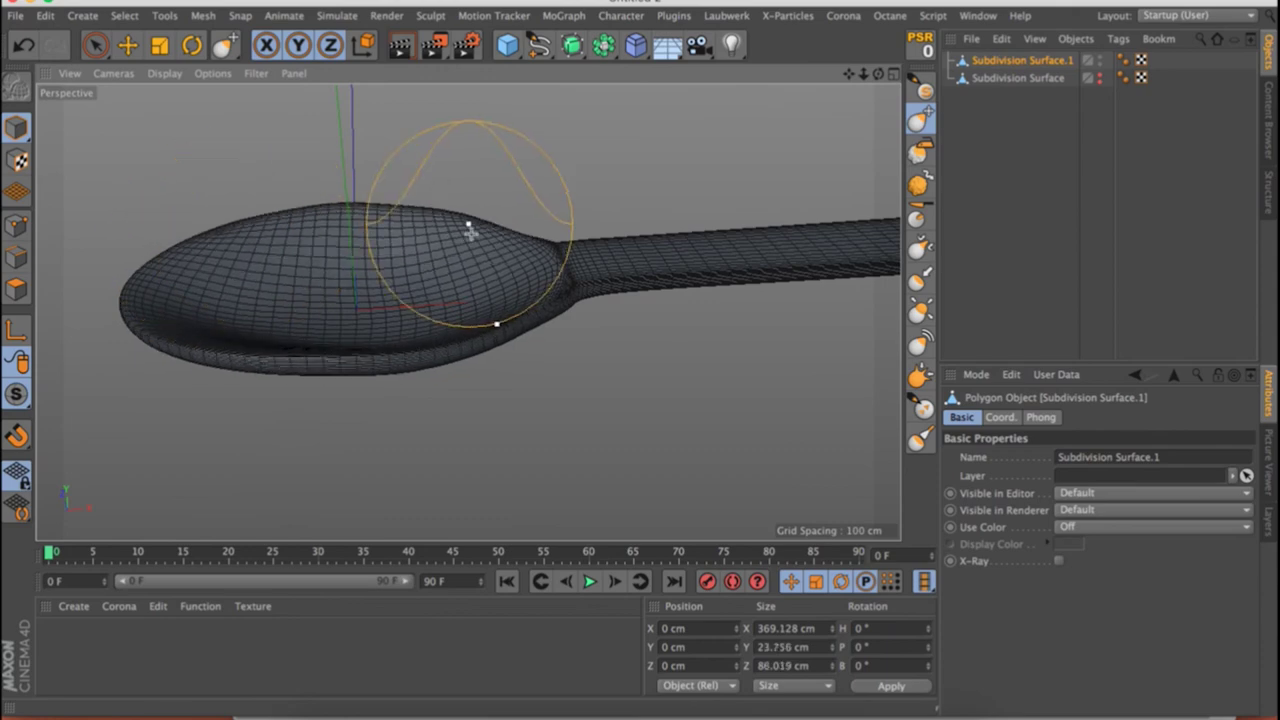
left_click_drag(469, 231, 353, 270, "alt")
left_click(920, 118)
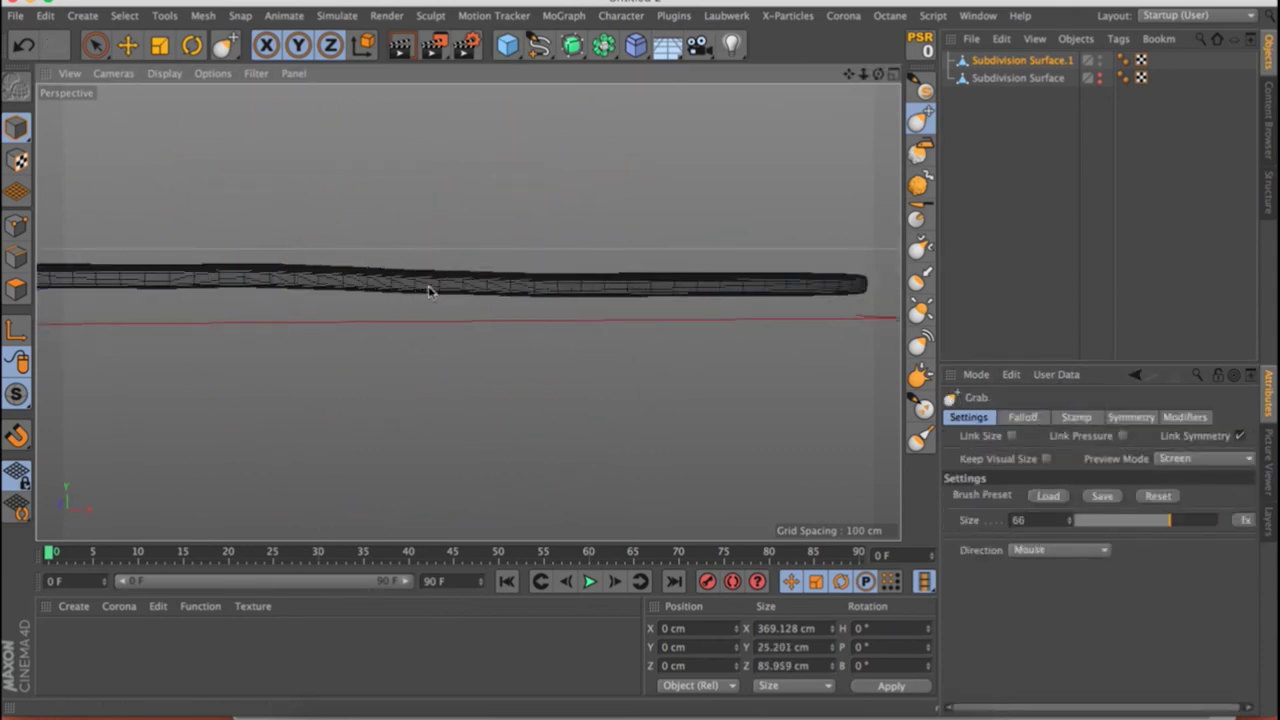
left_click_drag(748, 284, 617, 200, "alt")
key("super+Tab")
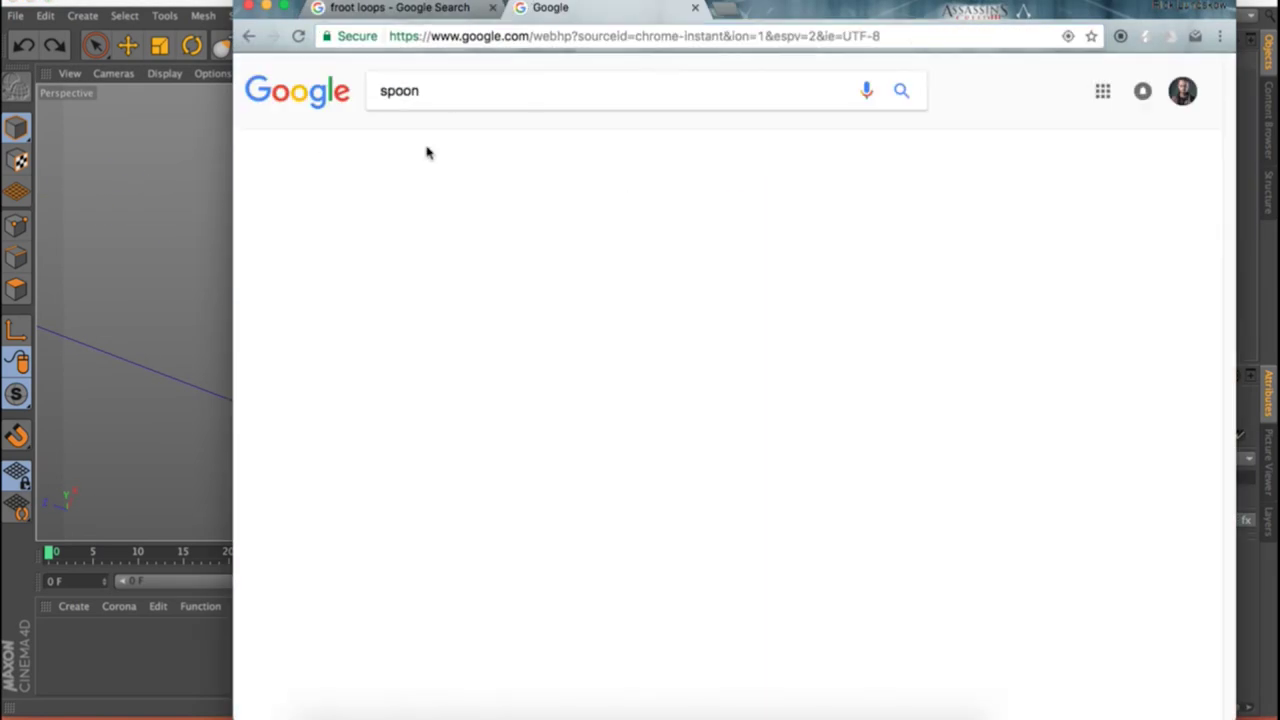
key("super+Tab")
mouse_move(471, 309)
left_mouse_down("alt")
mouse_move(357, 363)
mouse_move(583, 189)
mouse_move(484, 193)
mouse_move(464, 320)
left_mouse_up("alt")
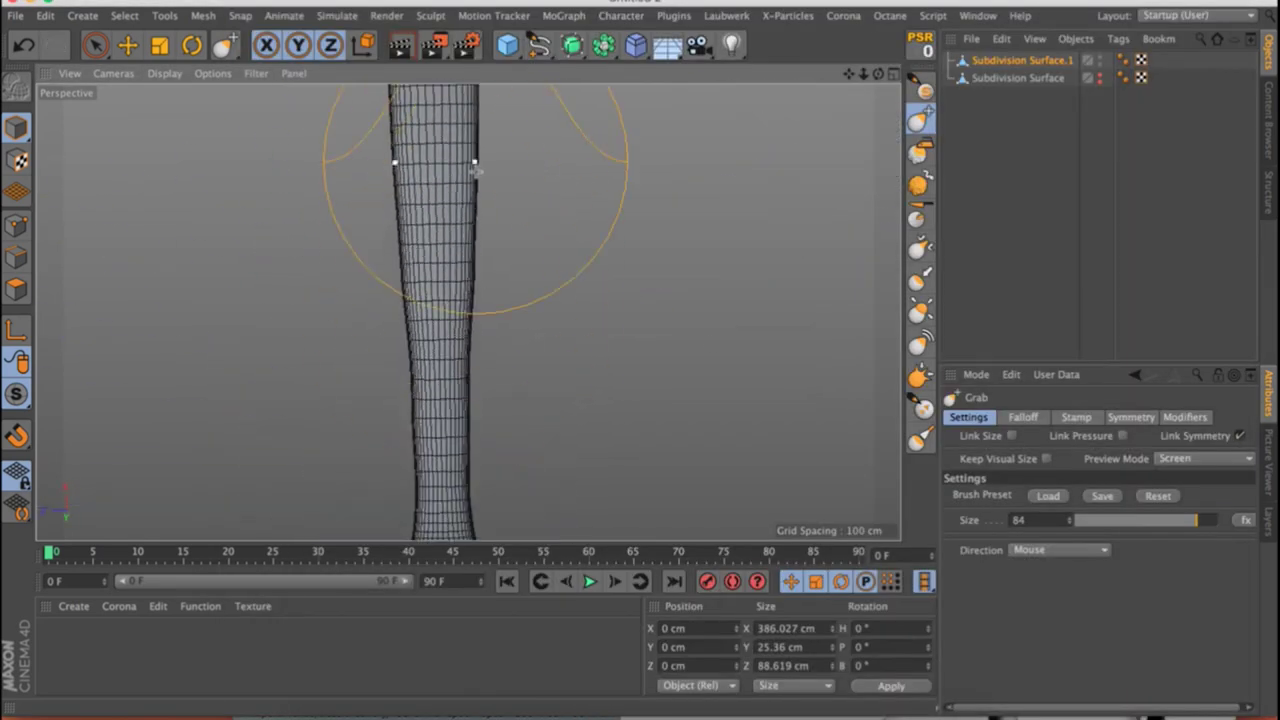
Shape the spoon bowl with the Flatten and Grab brushes, checking it from several angles.
mouse_move(605, 233)
left_mouse_down("alt")
mouse_move(609, 331)
mouse_move(651, 463)
mouse_move(720, 300)
left_mouse_up("alt")
left_click(919, 280)
left_click(919, 118)
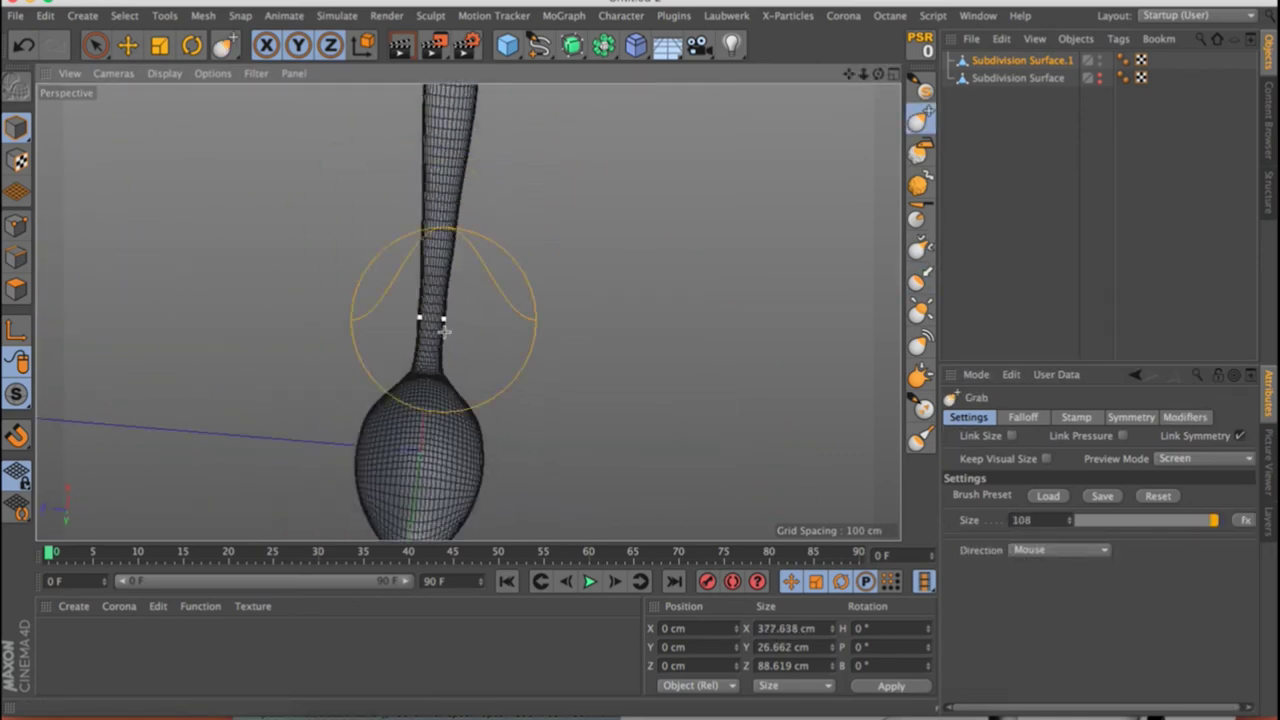
left_click_drag(443, 330, 226, 267, "alt")
mouse_move(302, 374)
left_mouse_down("alt")
mouse_move(457, 363)
mouse_move(483, 300)
left_mouse_up("alt")
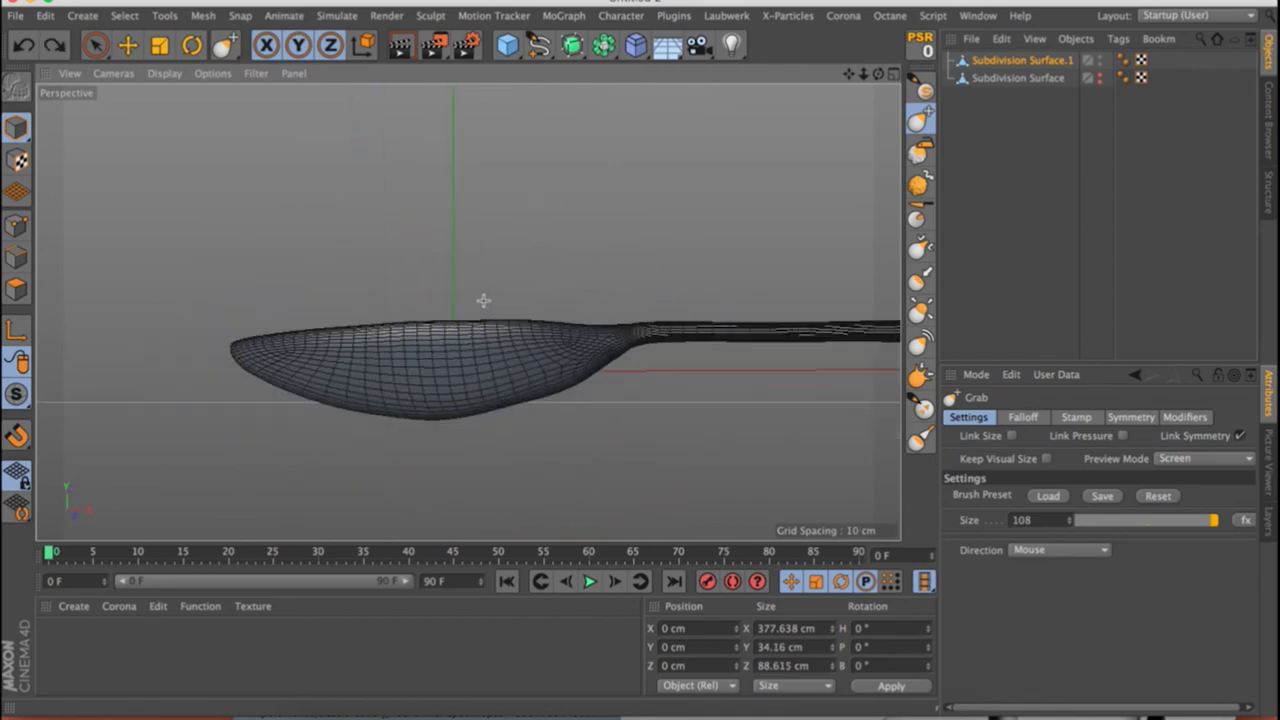
mouse_move(436, 401)
left_mouse_down("alt")
mouse_move(509, 366)
mouse_move(314, 386)
left_mouse_up("alt")
Compare with the reference photos, raise the handle's middle, and switch to the Froot Loop beak project.
key("super+Tab")
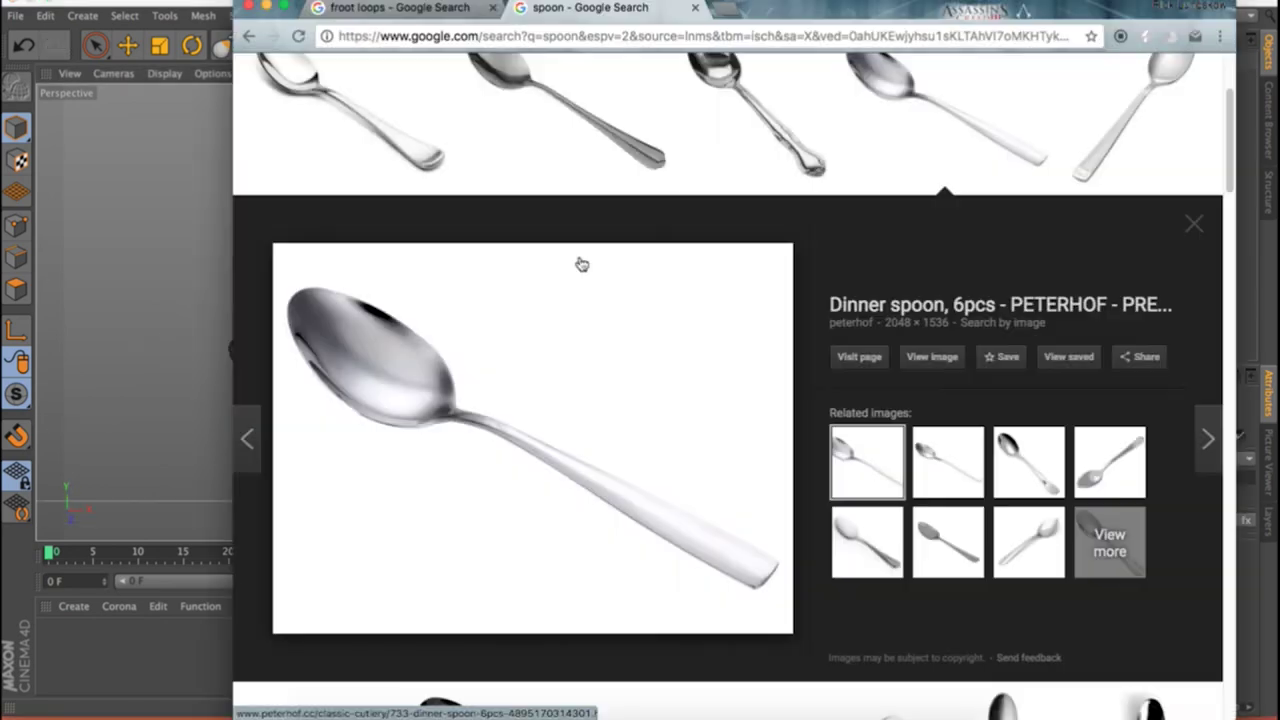
scroll(643, 272, "down", 5)
scroll(643, 272, "up", 3)
key("super+Tab")
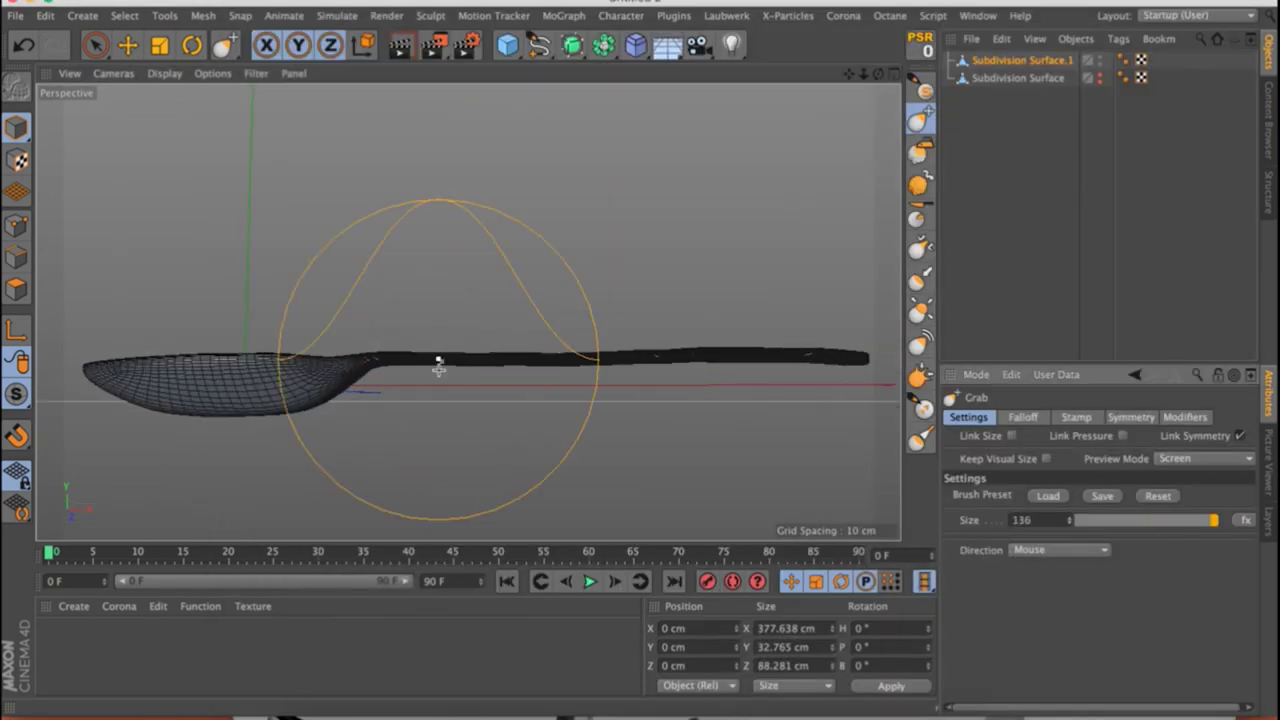
left_click_drag(528, 357, 535, 336)
left_click_drag(484, 374, 1135, 517, "alt")
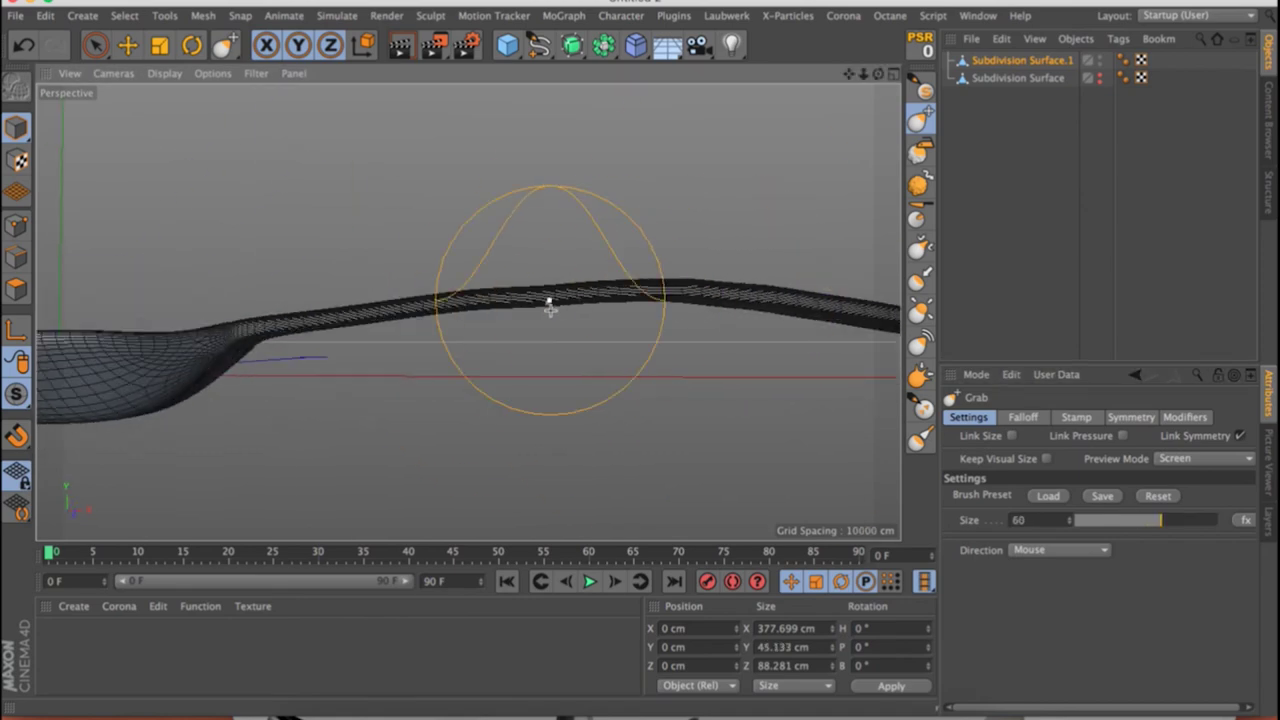
left_click(978, 15)
left_click(1028, 363)
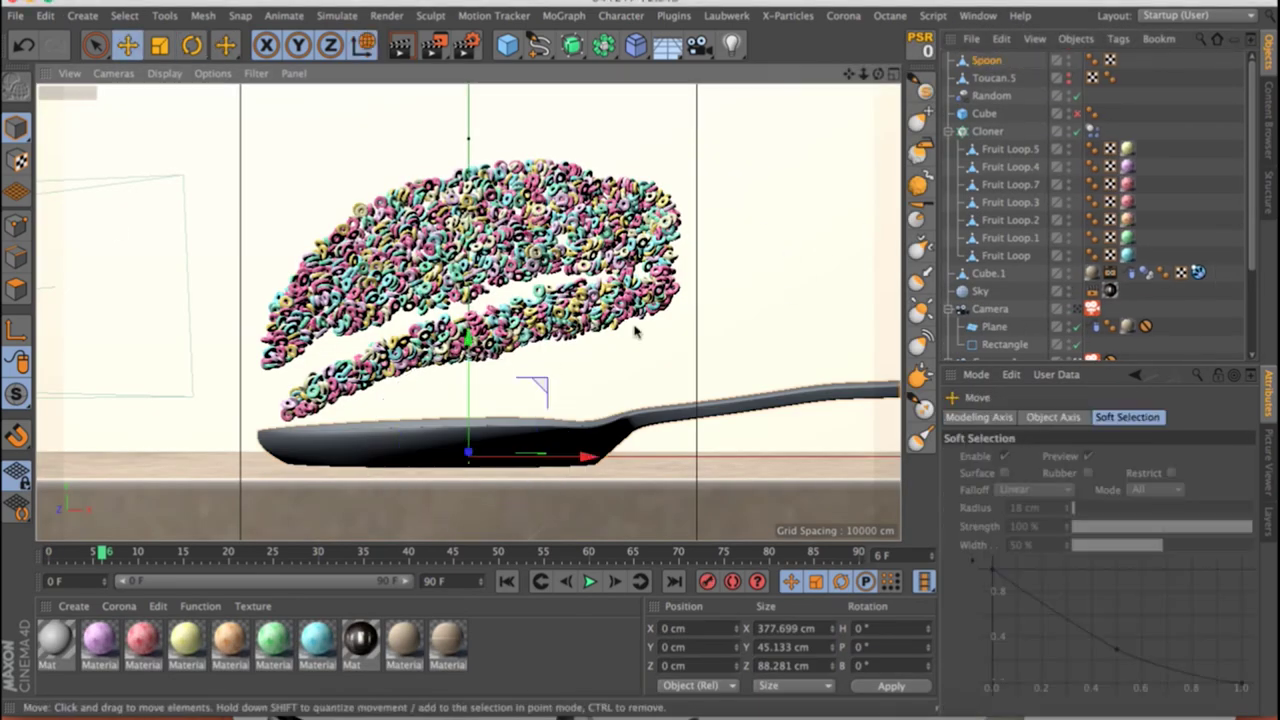